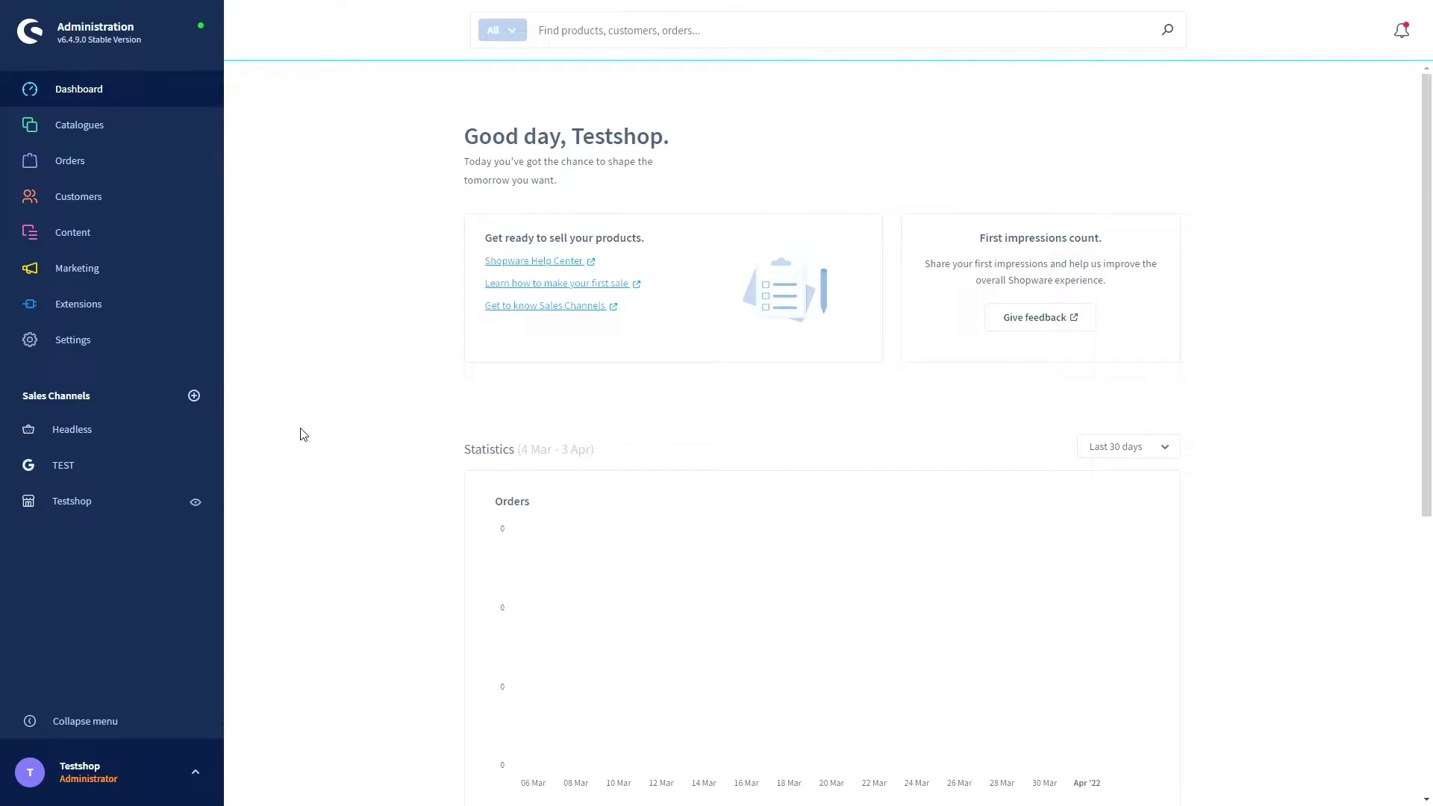
Install and activate the Klarna Checkout and Klarna Payments extension
click(128, 307)
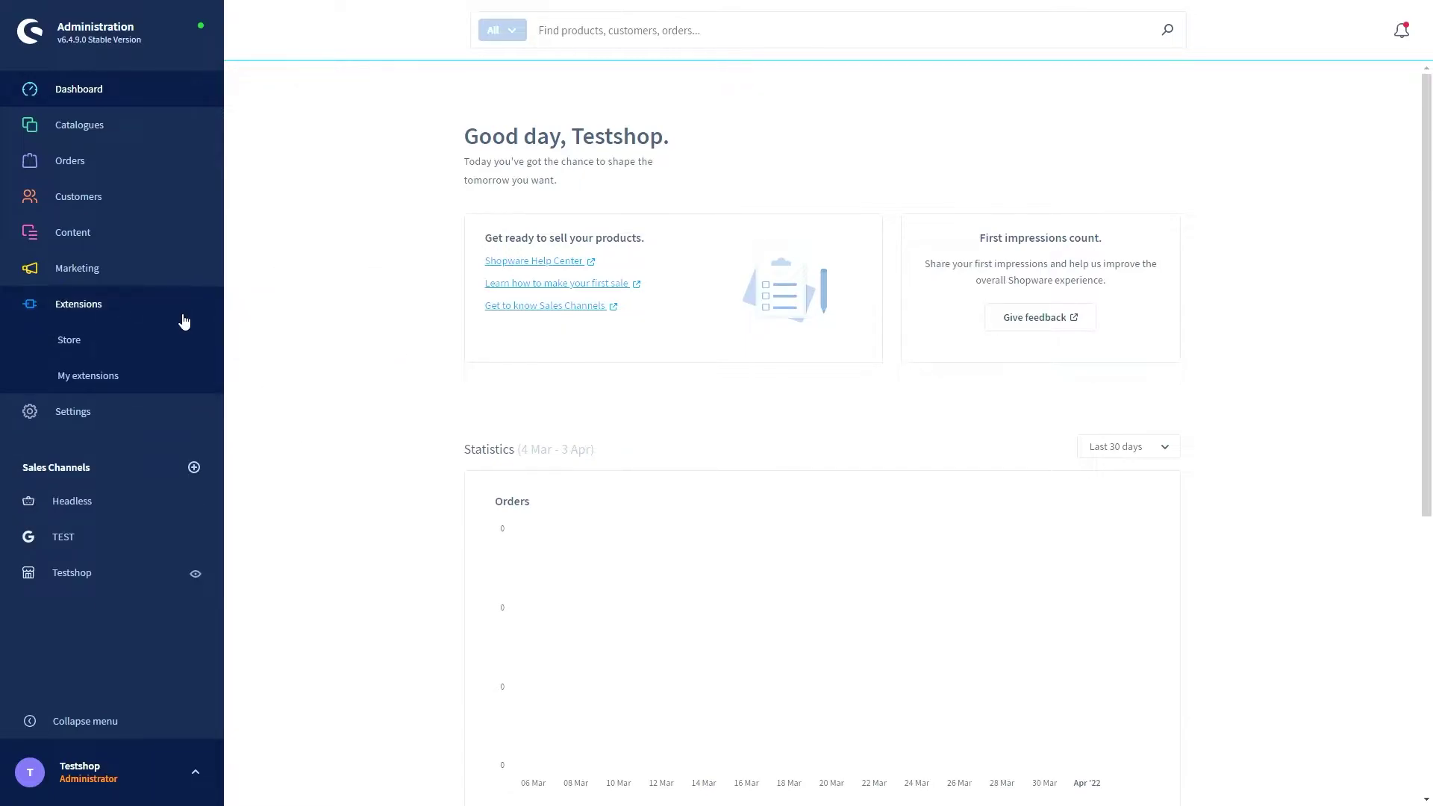
click(106, 375)
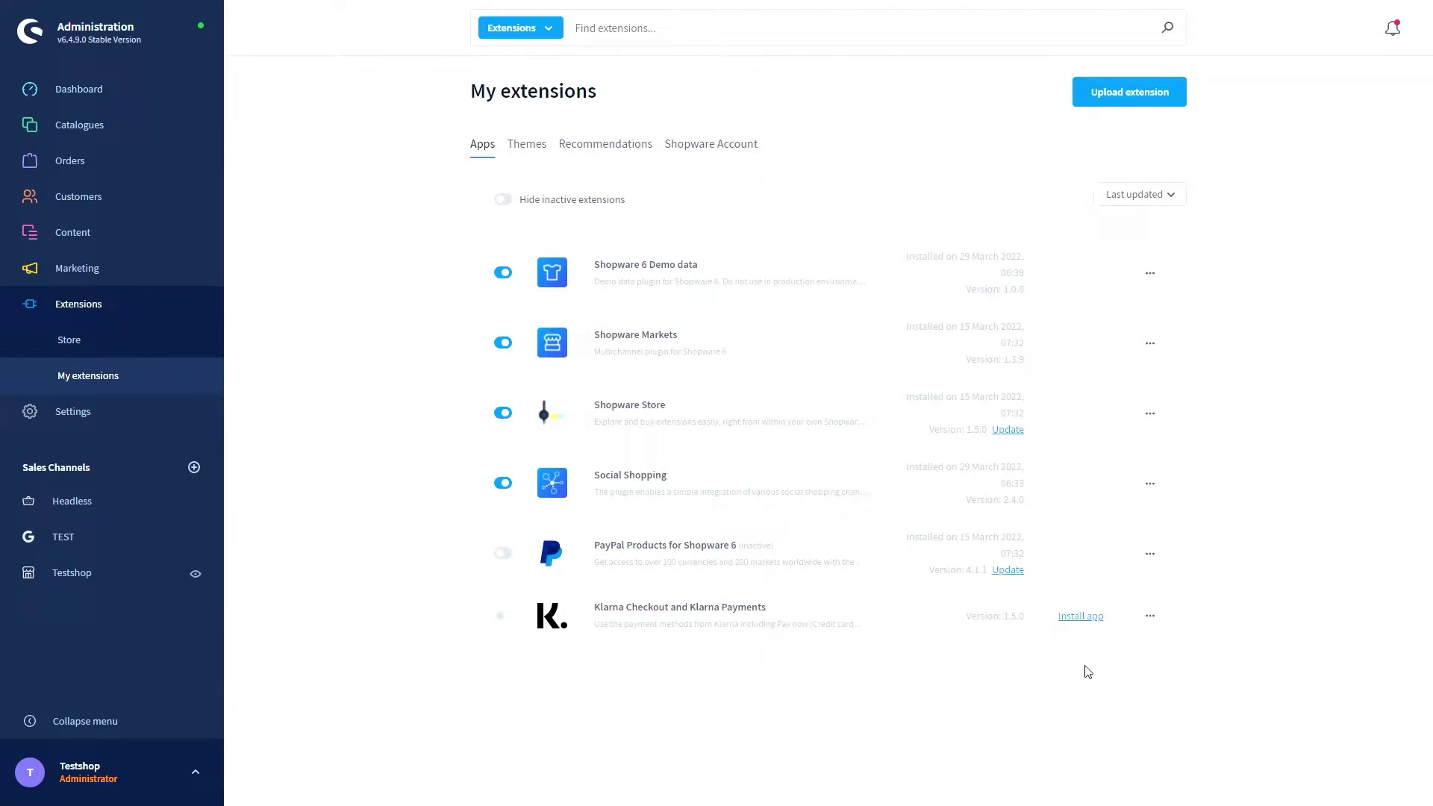
click(1081, 617)
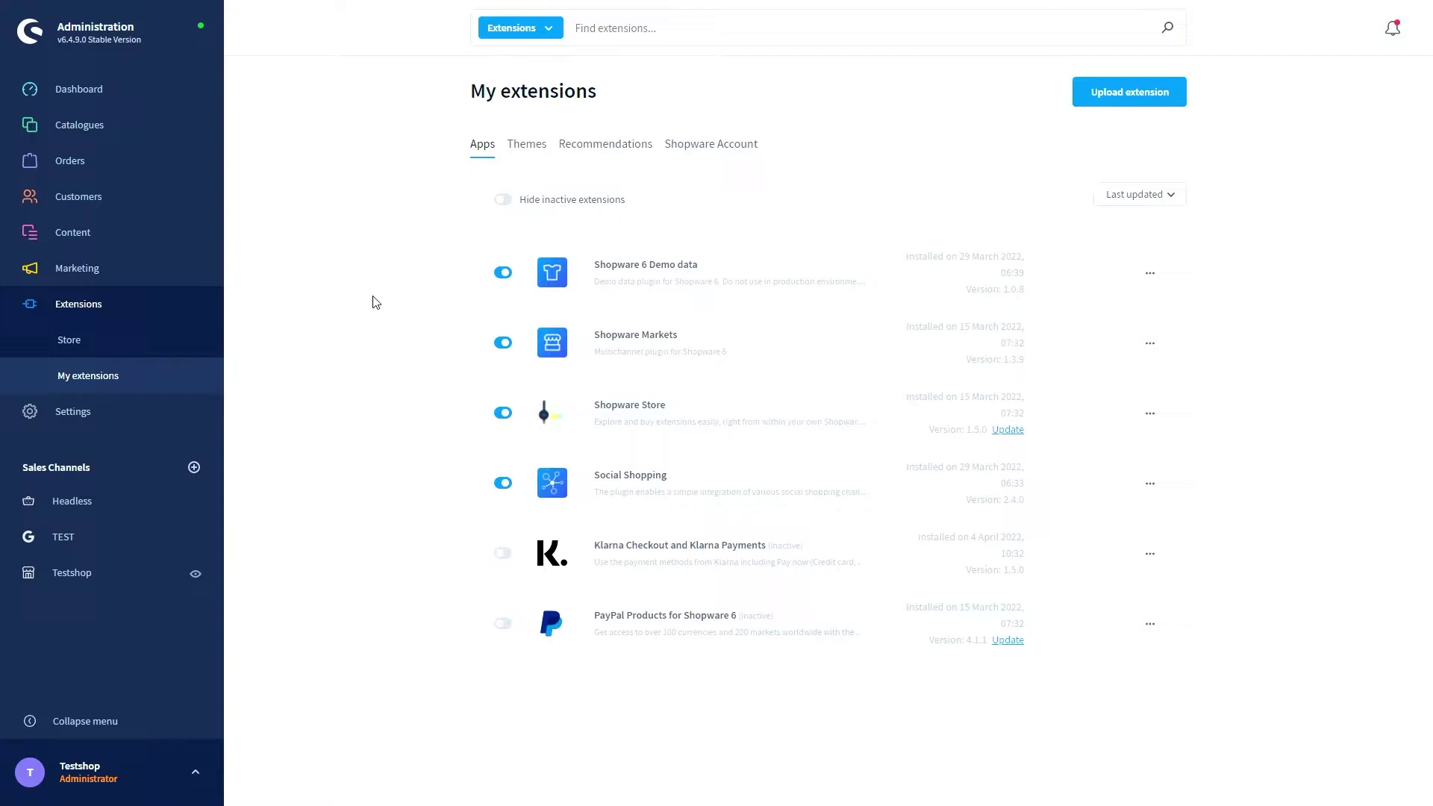
click(503, 557)
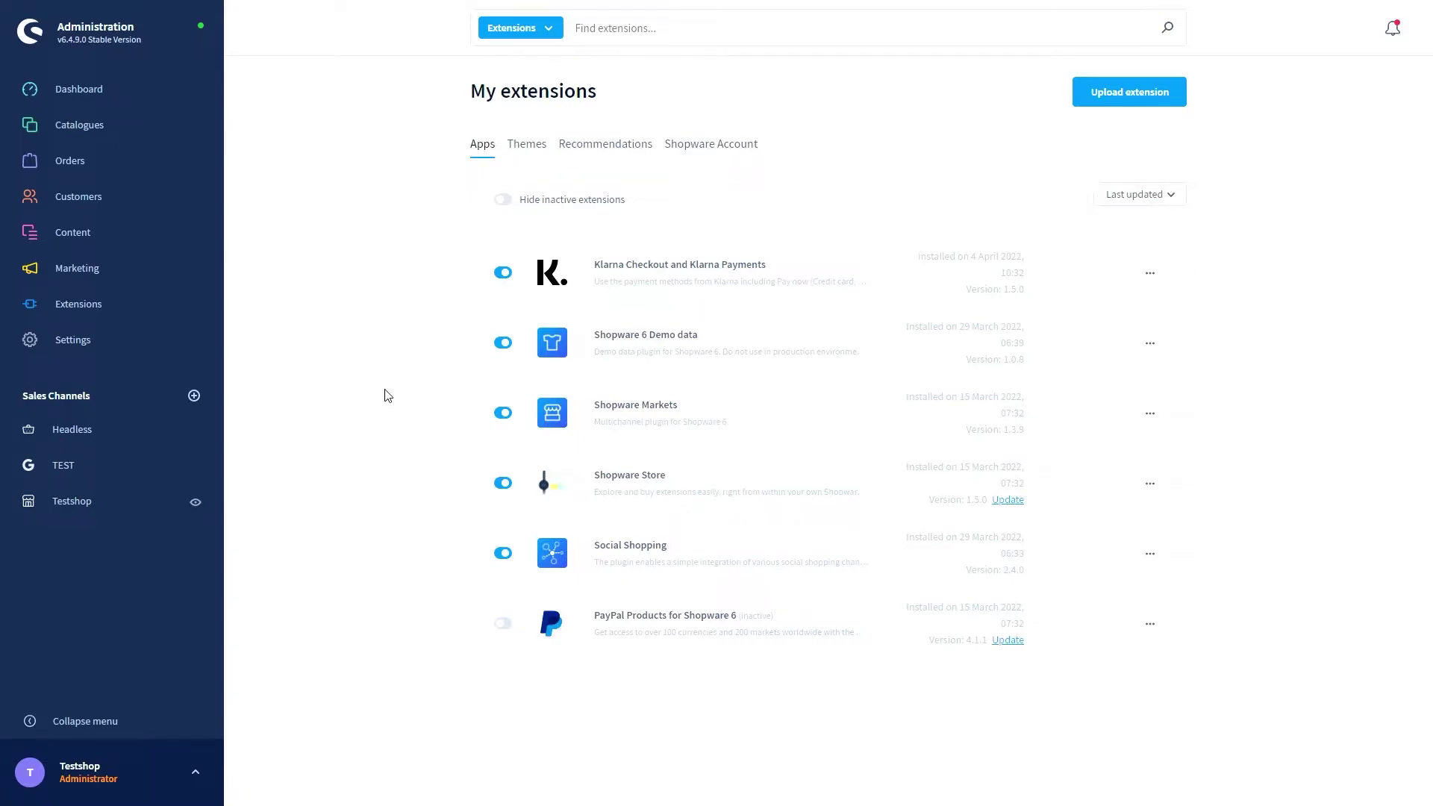
Open the Klarna configuration wizard from the extension settings and continue to its sales channel page
click(157, 354)
click(294, 243)
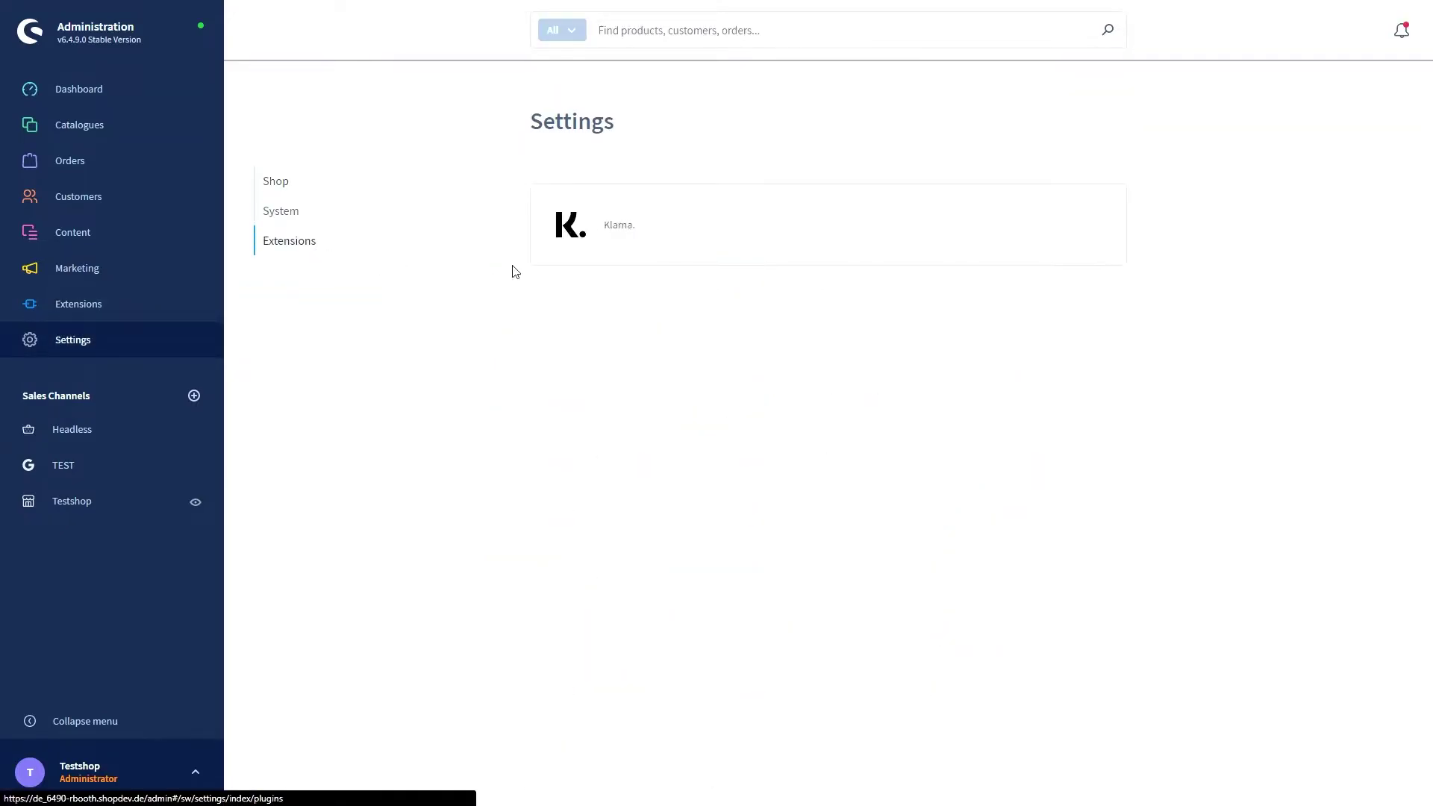
click(621, 226)
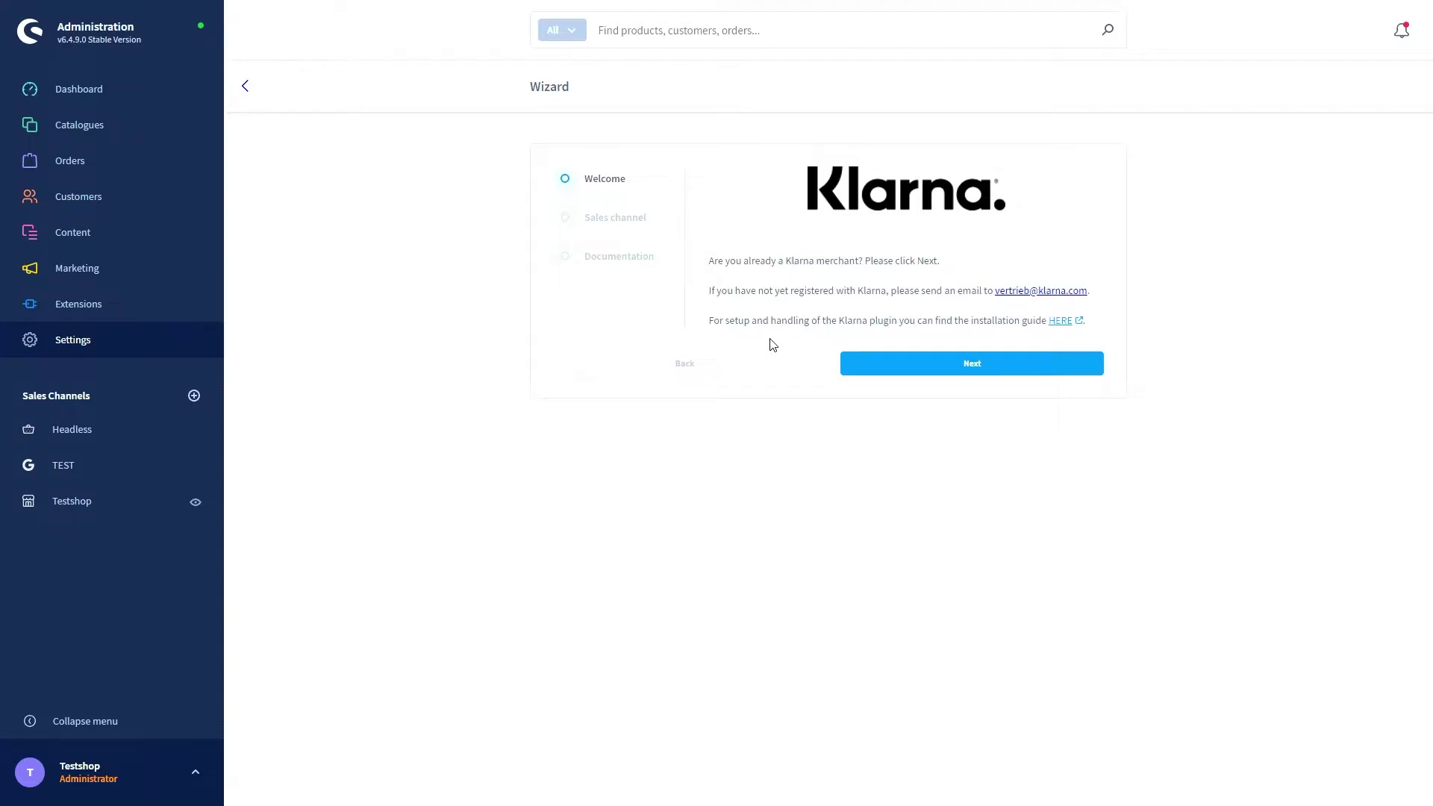
click(871, 358)
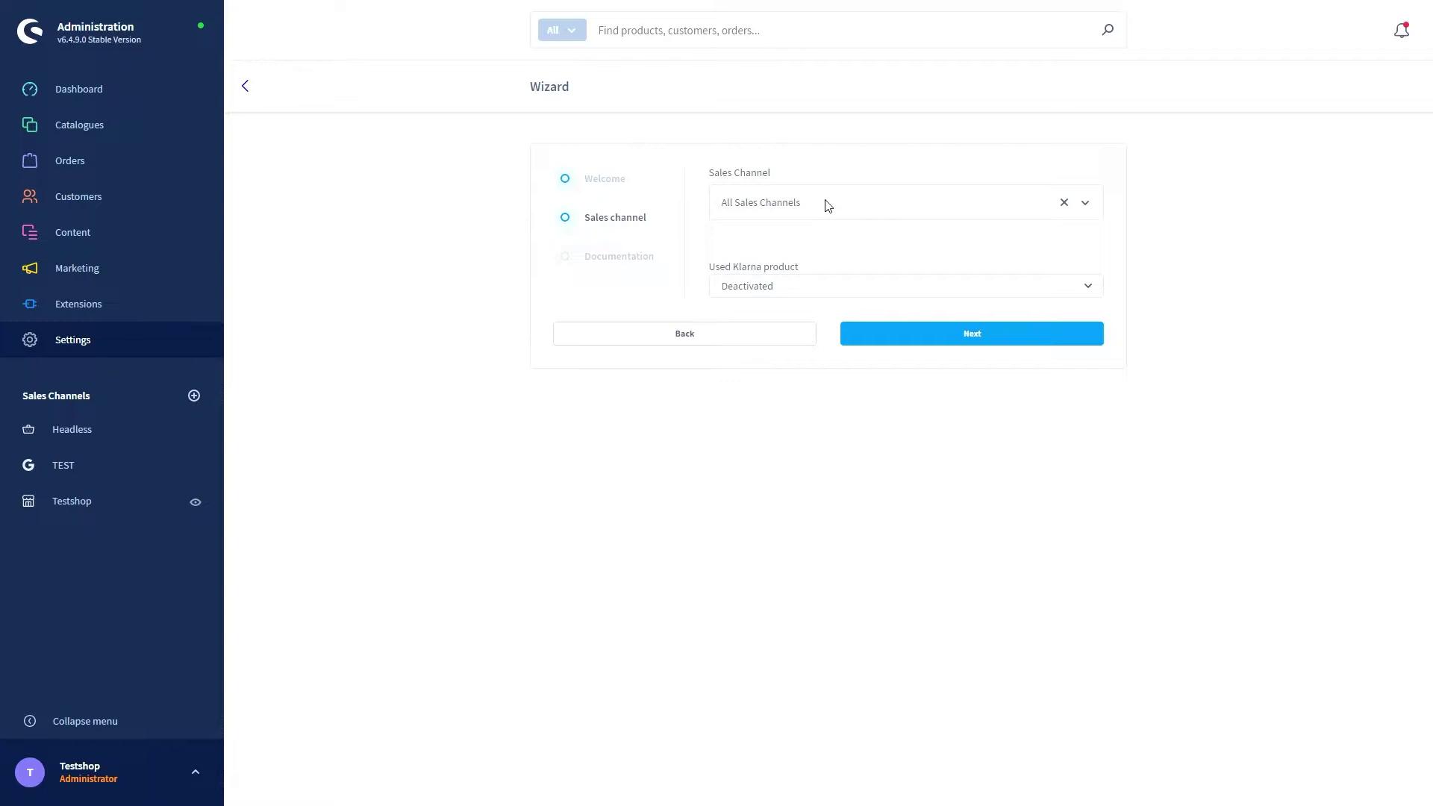
Complete the Klarna wizard with Klarna Payments as the used product for All Sales Channels
click(828, 205)
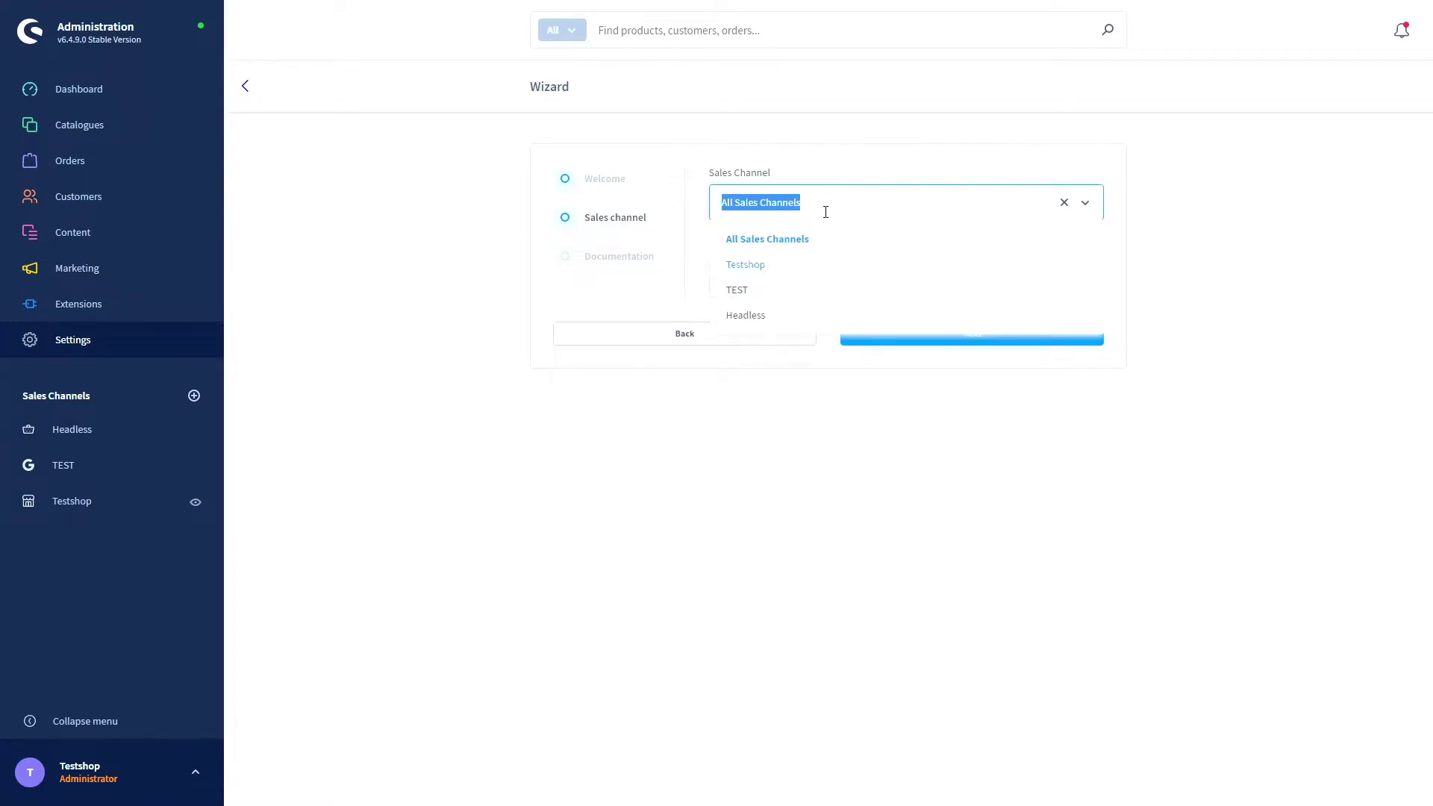
click(779, 272)
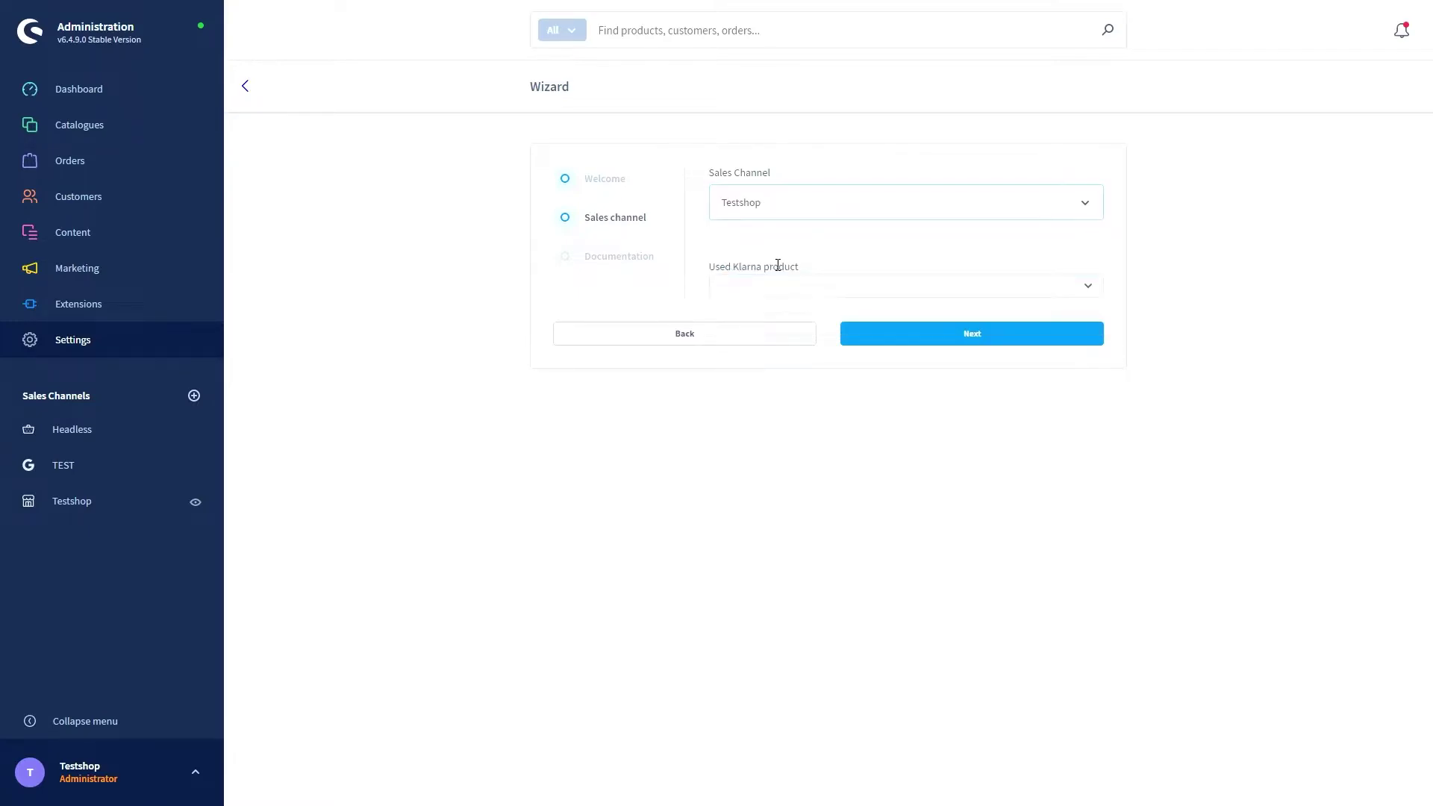
click(928, 294)
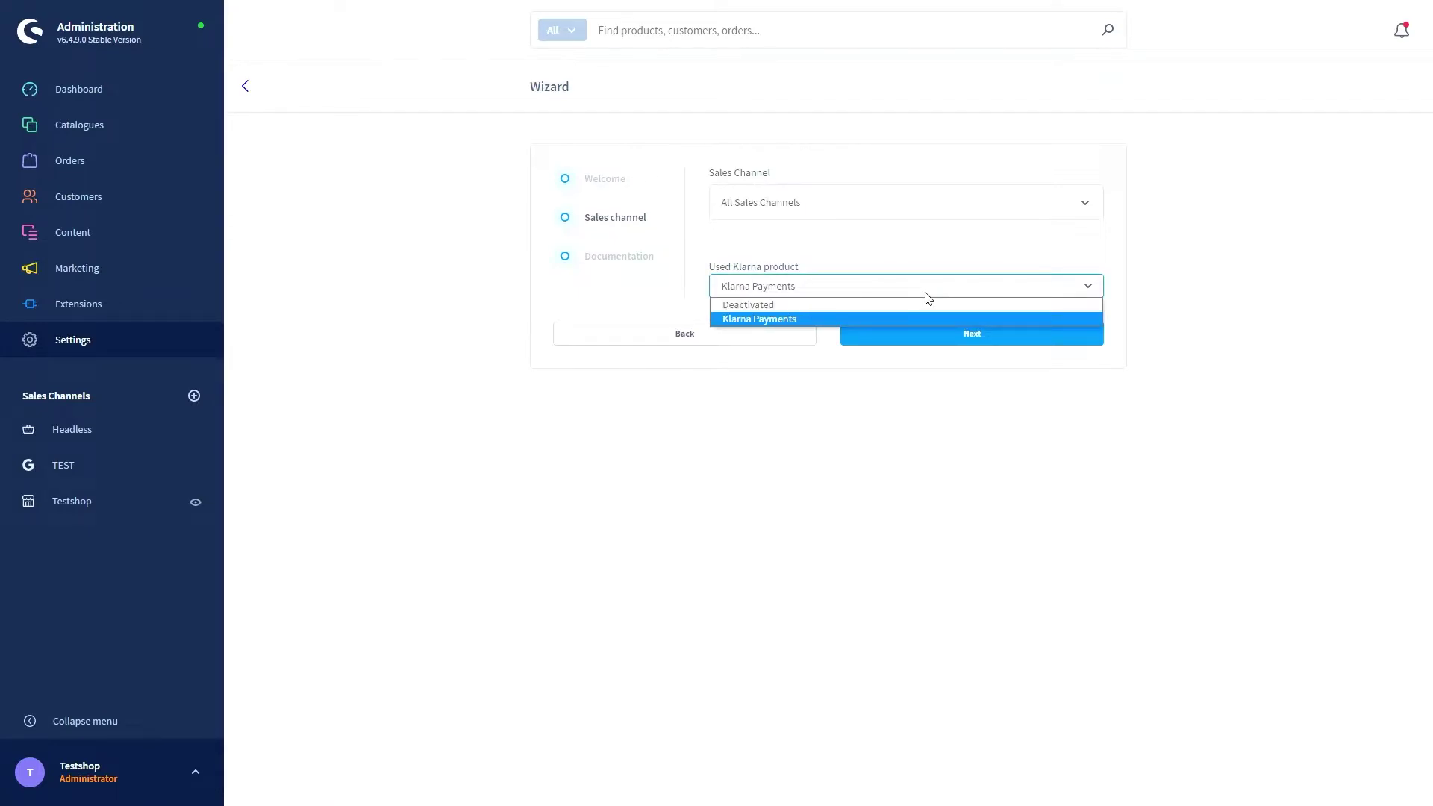
click(769, 319)
click(899, 337)
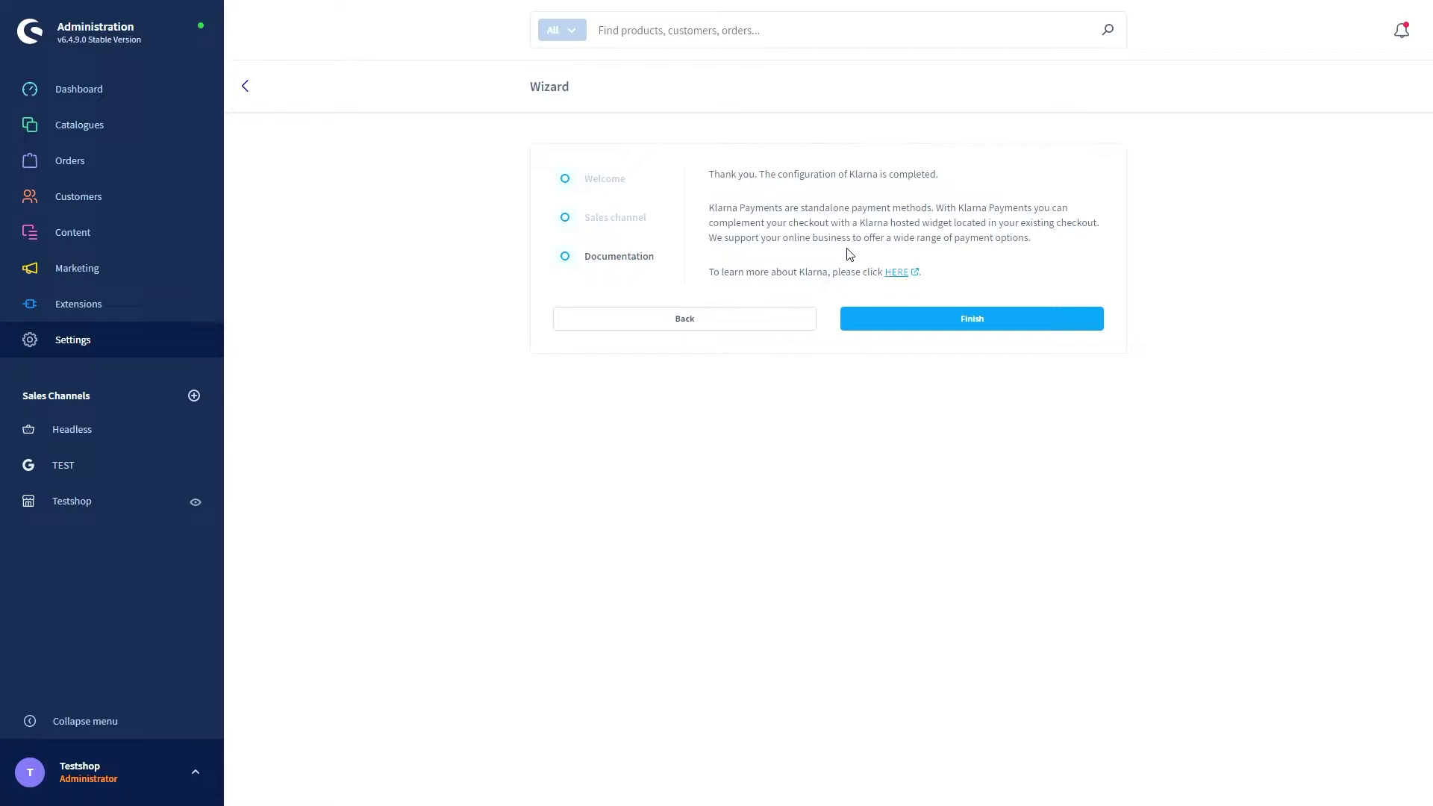
click(911, 320)
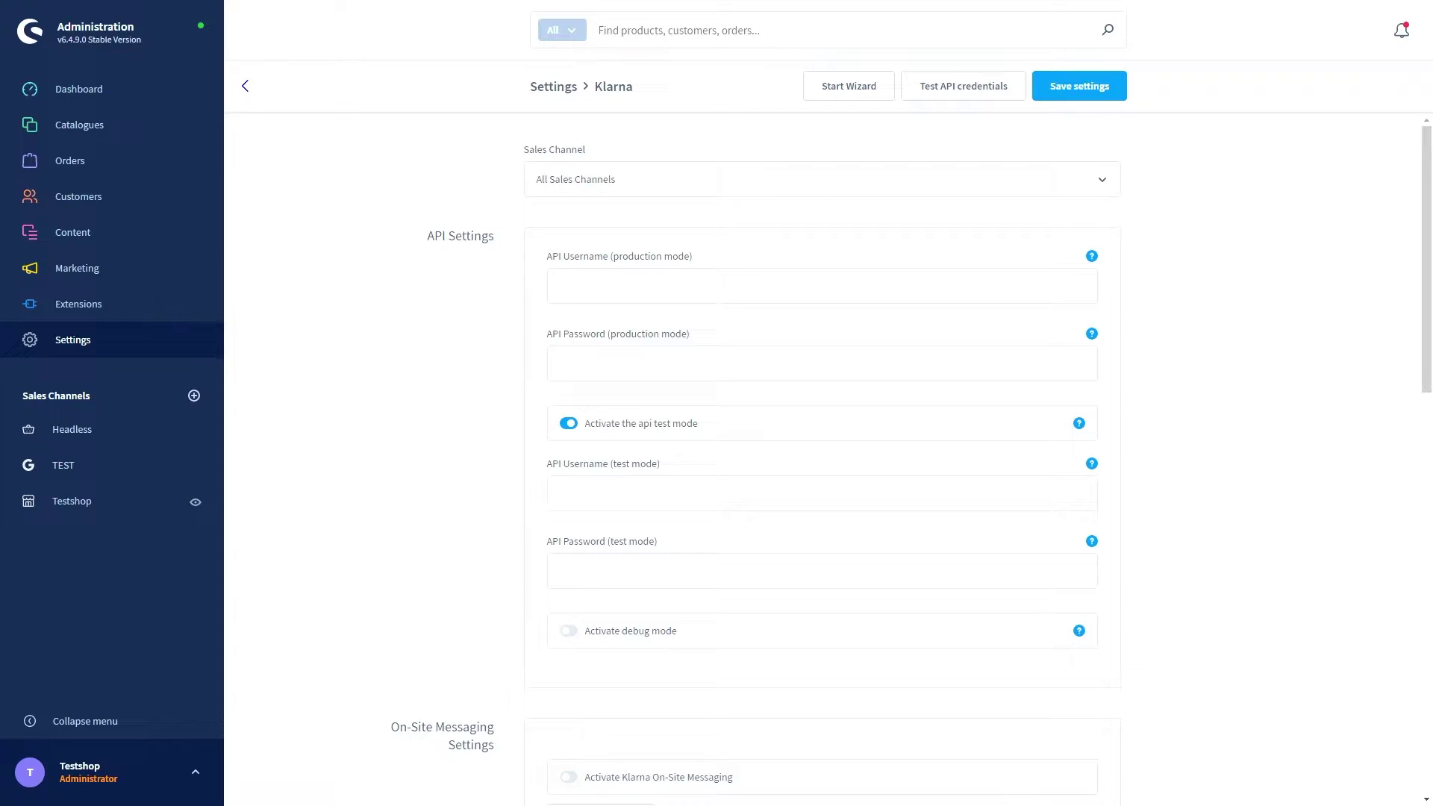
Keep All Sales Channels selected and review the Klarna API credentials, test mode, debug mode and On-Site Messaging settings
click(618, 179)
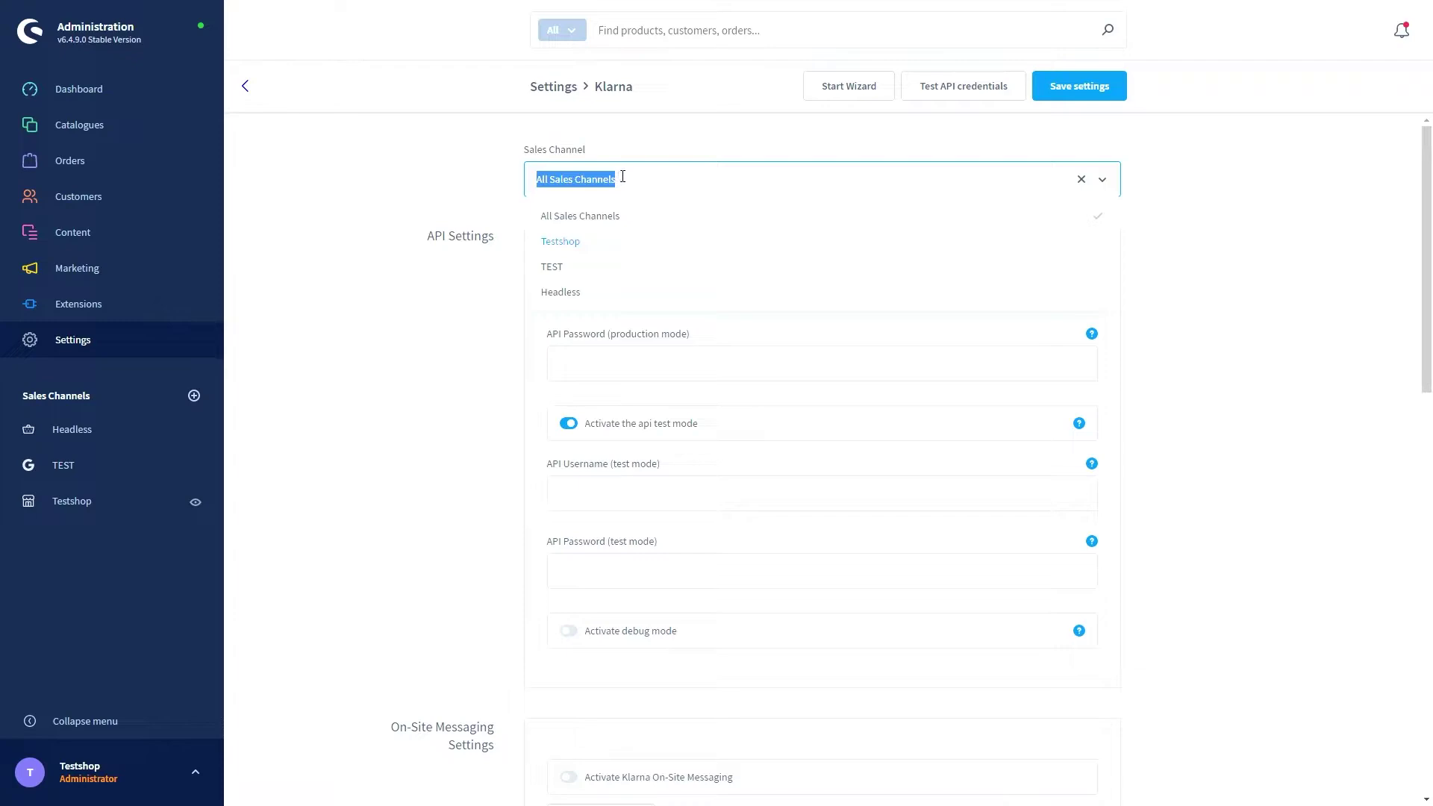
click(574, 222)
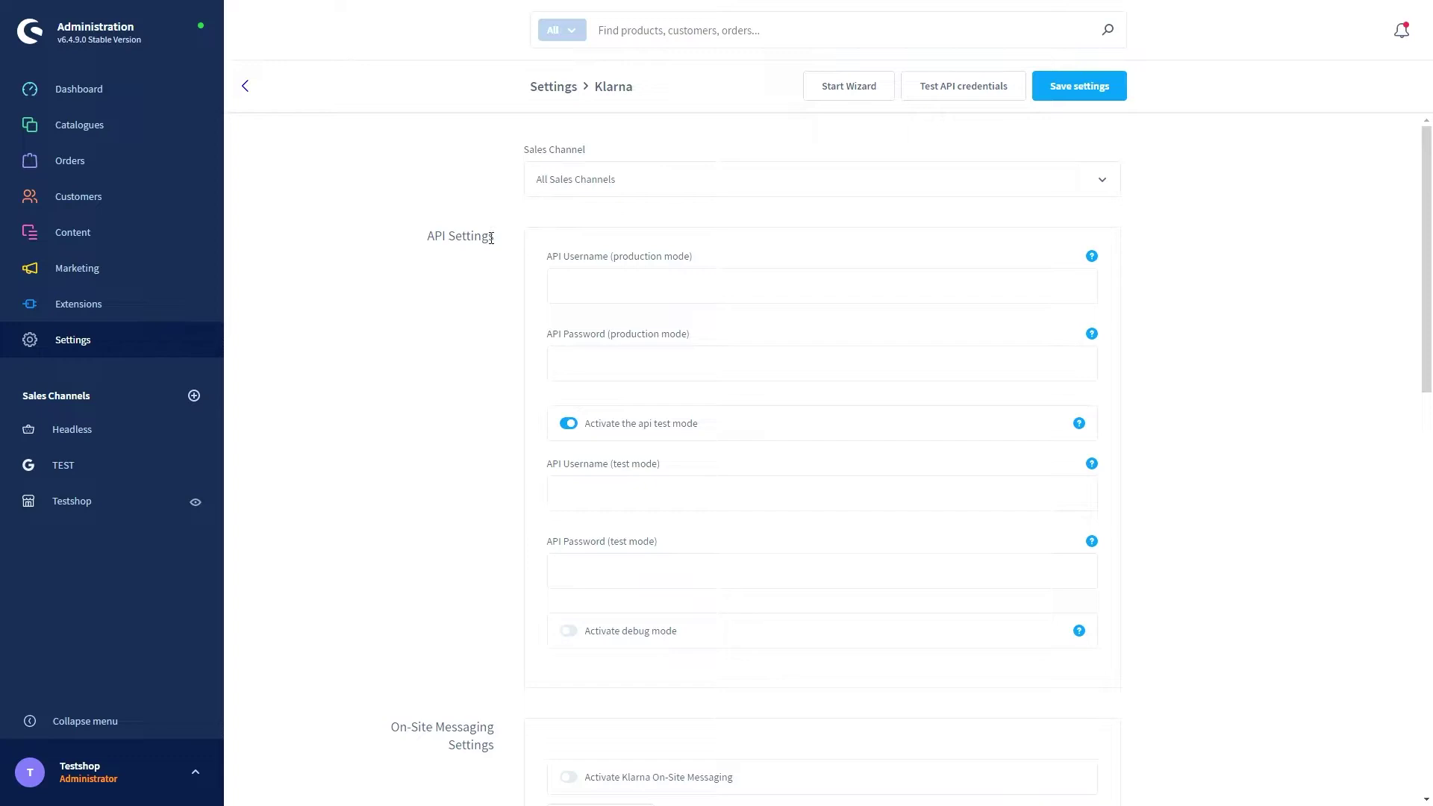
scroll(499, 255, down, 1)
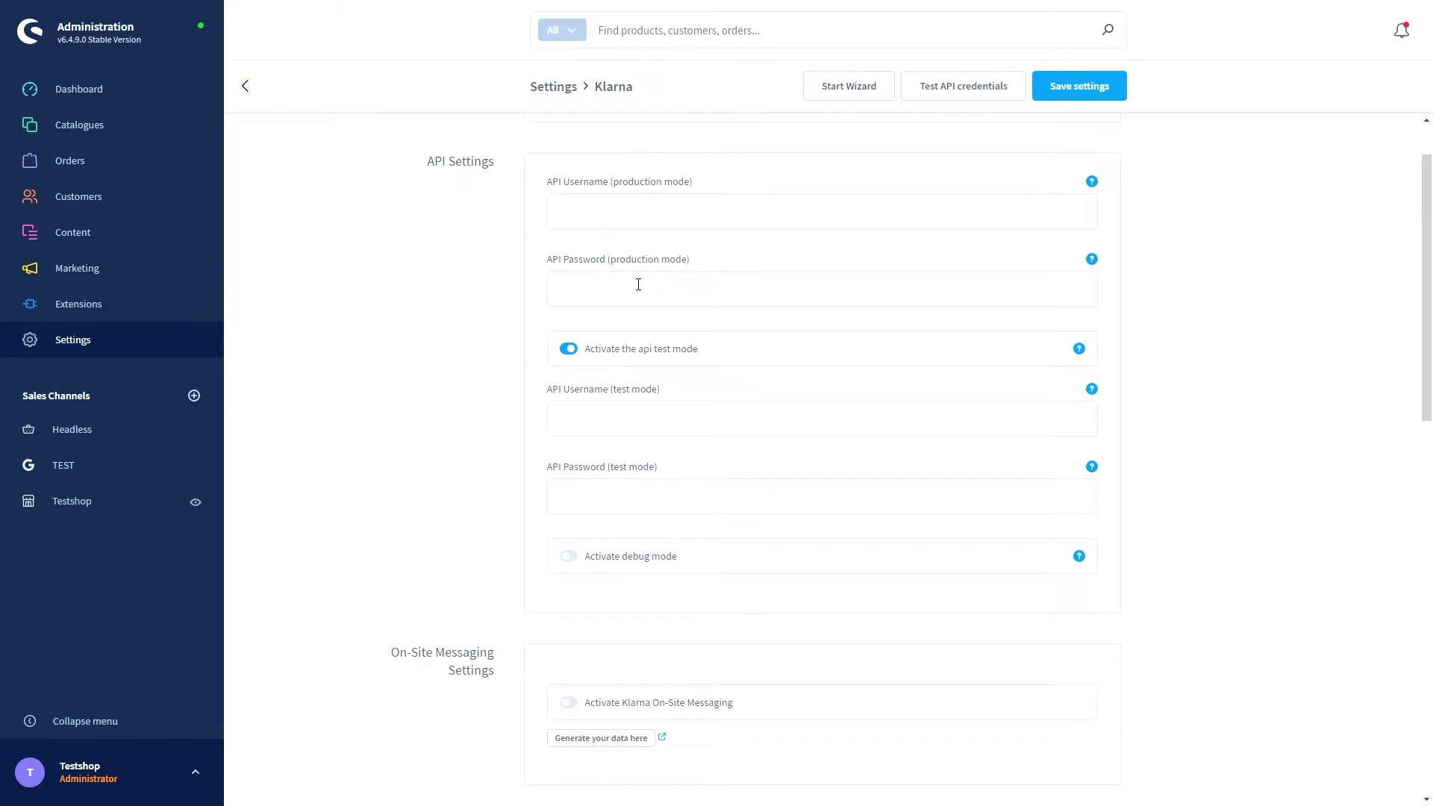
scroll(638, 284, down, 1)
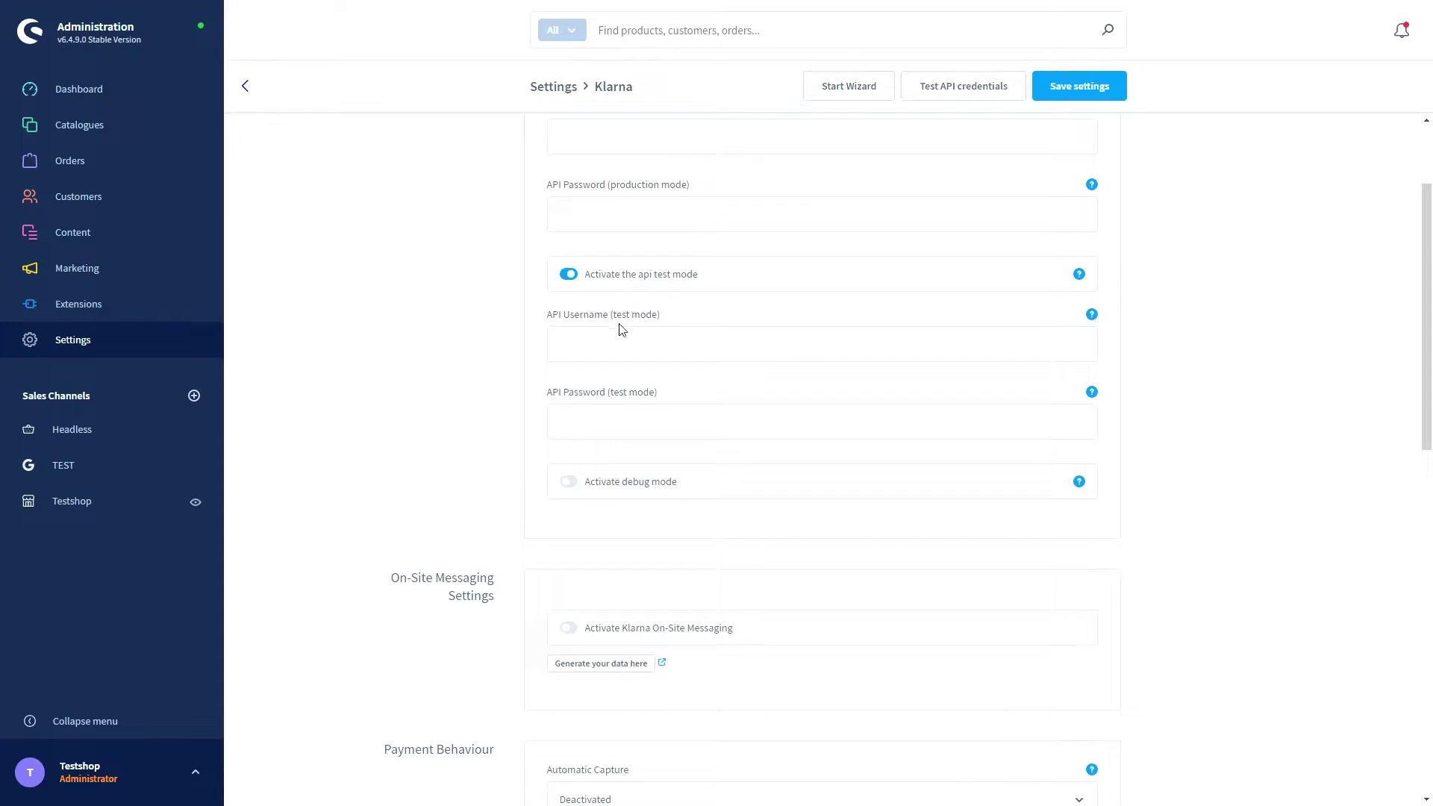
scroll(622, 329, down, 1)
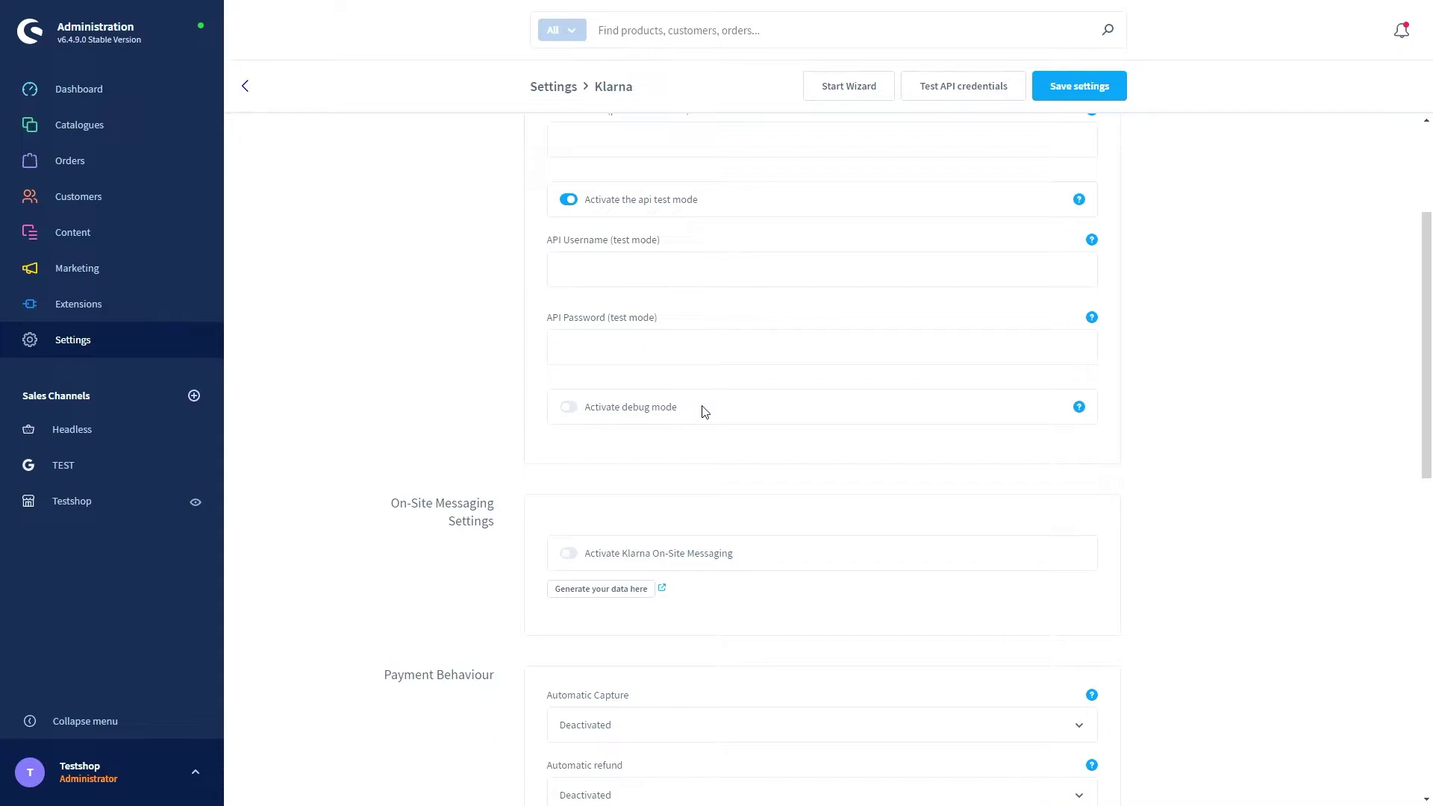
scroll(717, 433, down, 2)
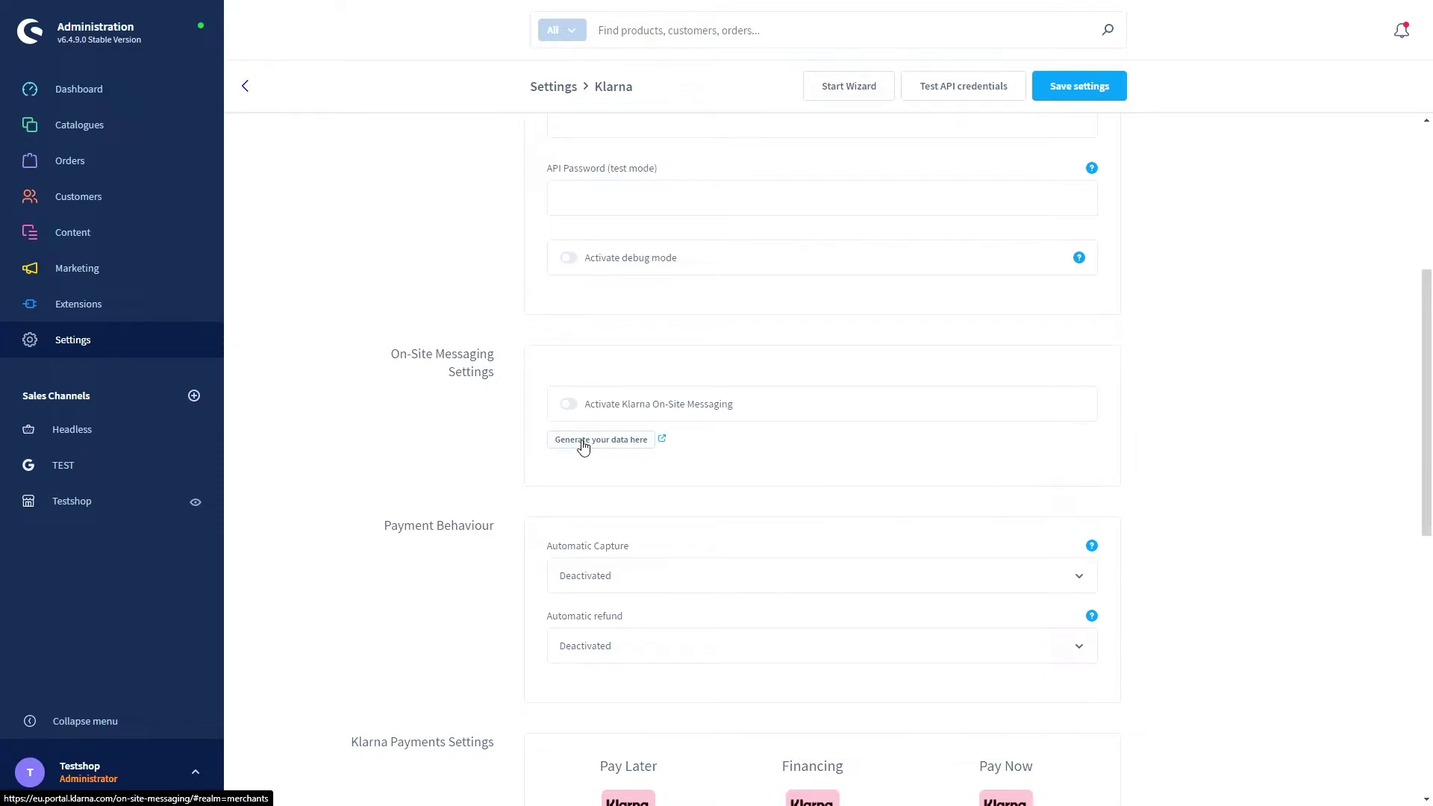
scroll(742, 403, down, 2)
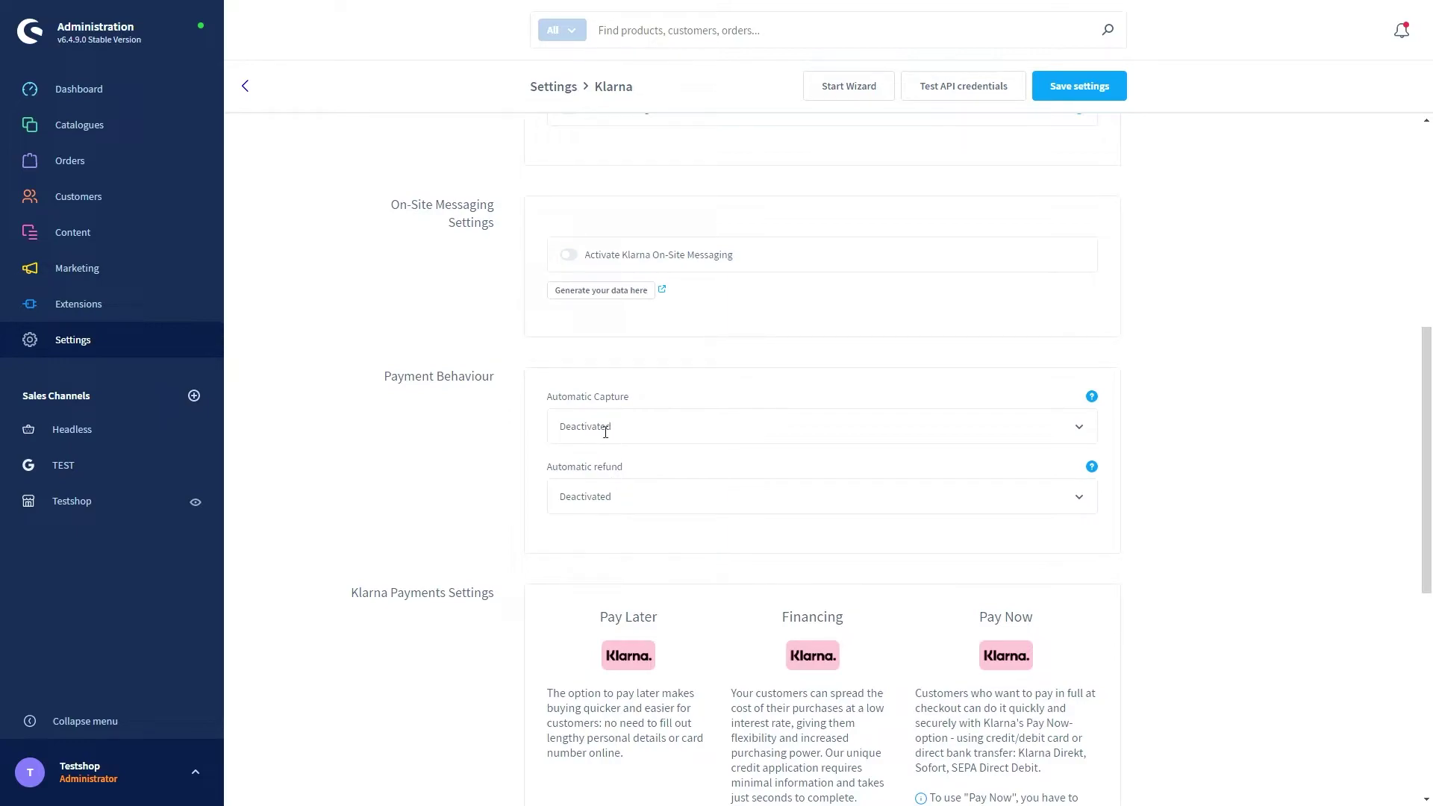
Examine the available options for Automatic Capture and Automatic refund under Payment Behaviour without changing them
click(631, 426)
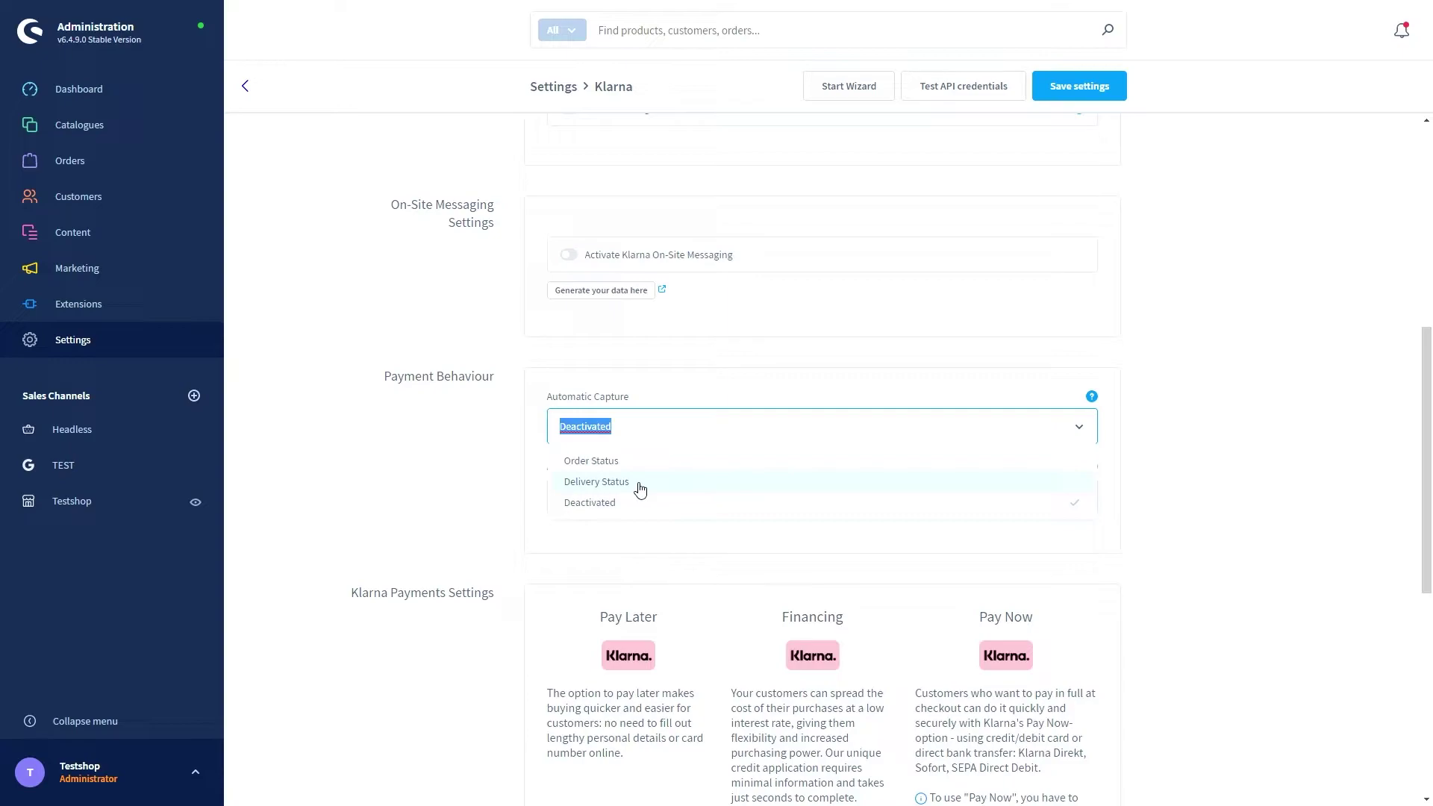
click(653, 425)
click(545, 417)
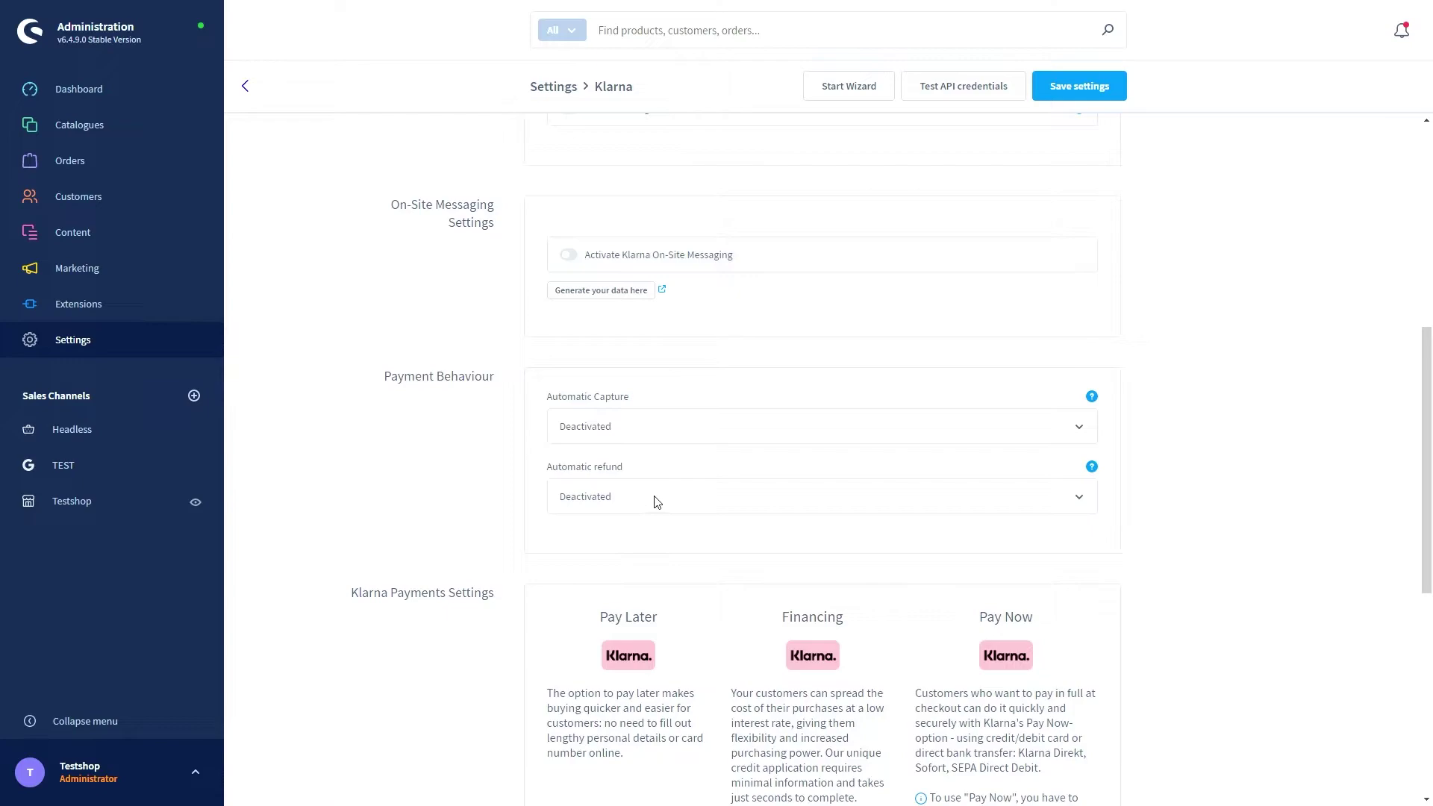
scroll(657, 502, down, 1)
click(632, 424)
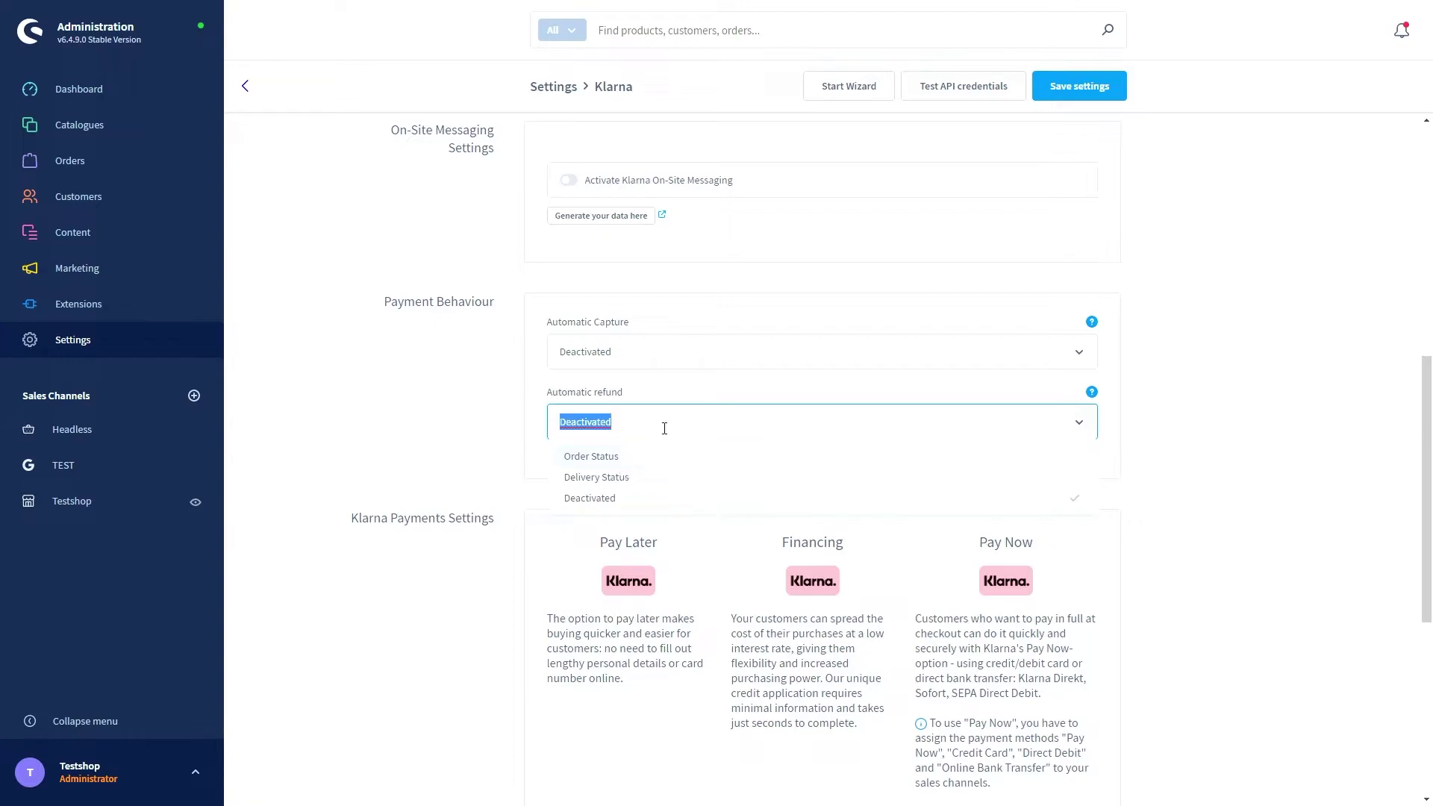
click(580, 347)
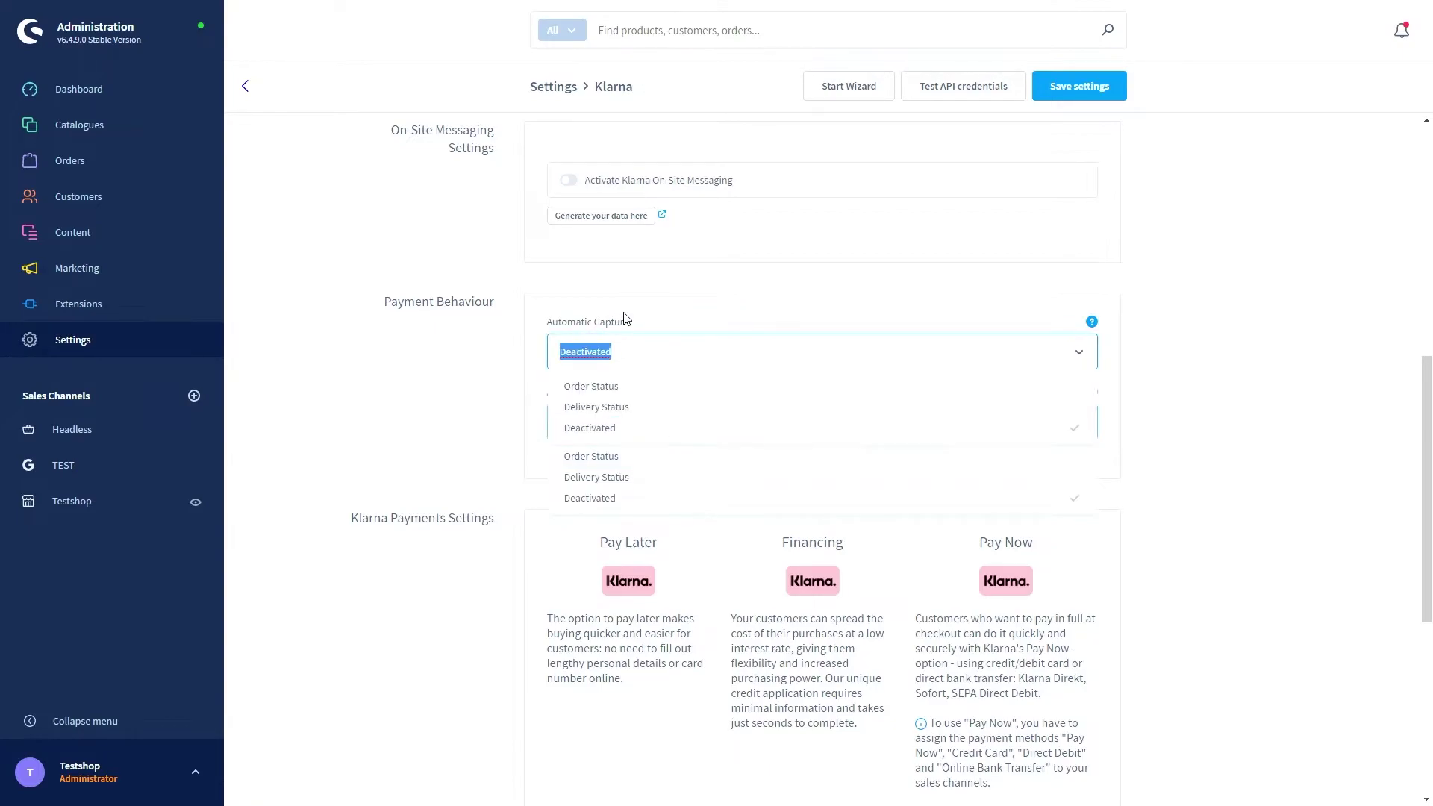
click(647, 437)
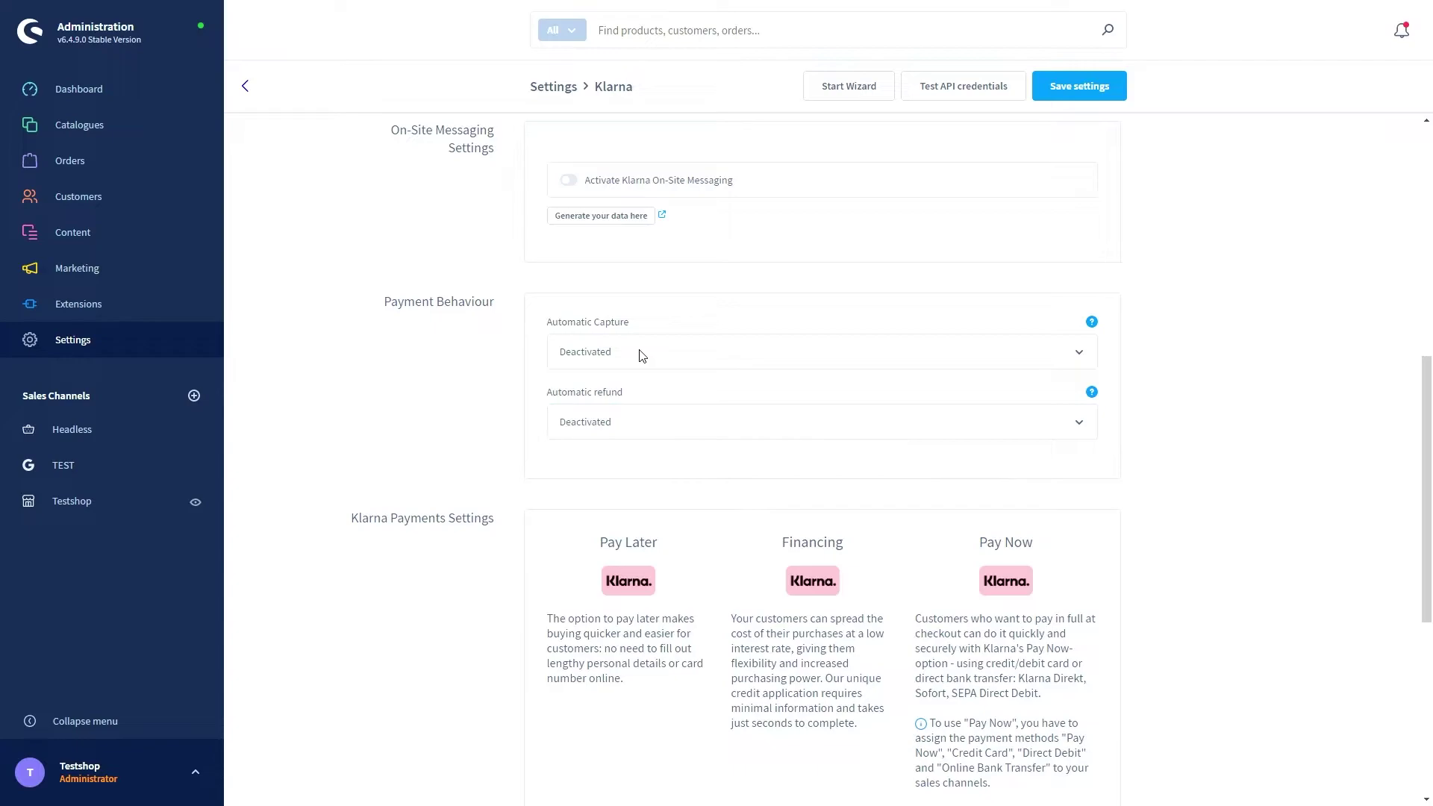
Remove Pay Now from the Klarna Payments Options and add it back, and review the Payment Settings
scroll(362, 319, down, 3)
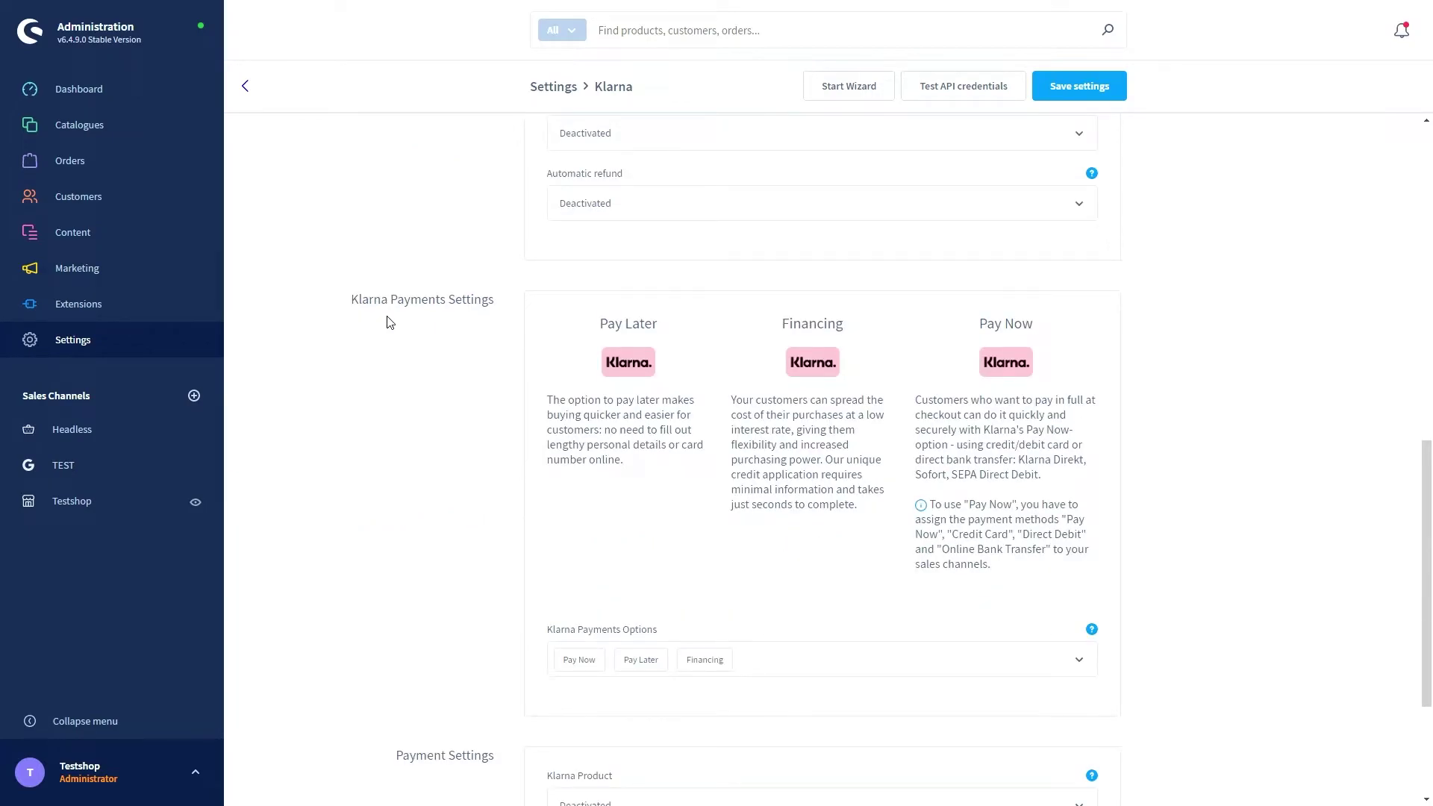
scroll(390, 321, down, 3)
scroll(501, 507, up, 2)
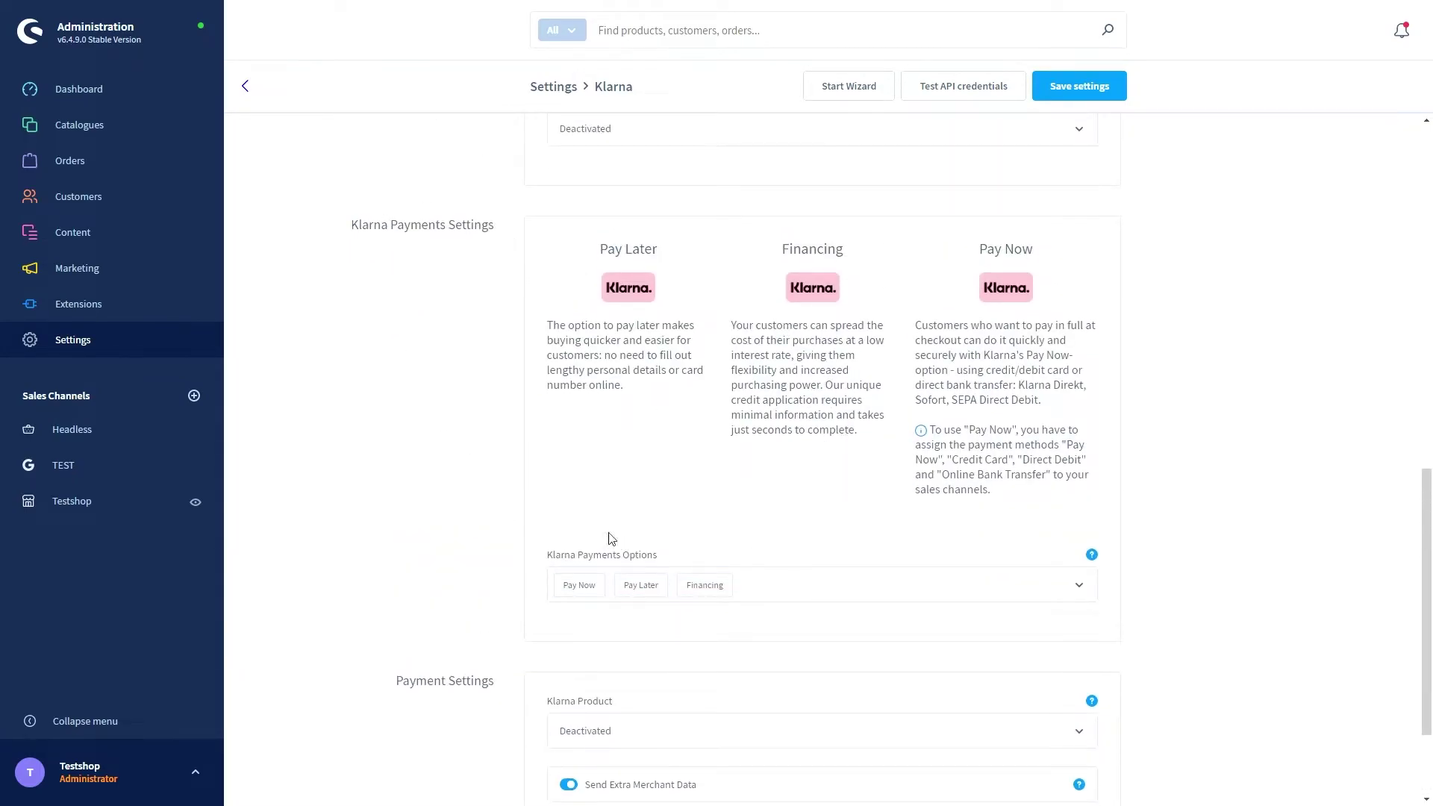
click(792, 584)
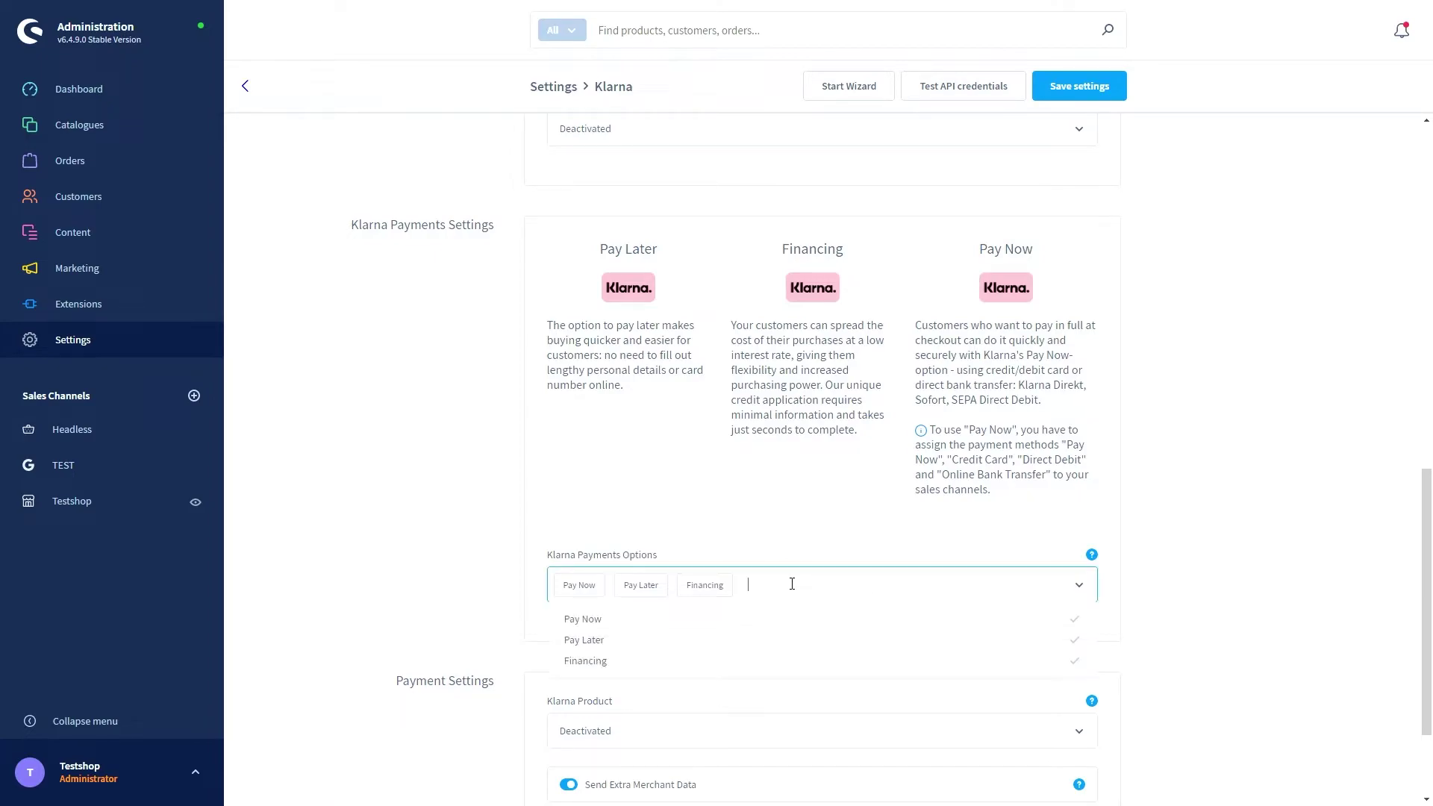
click(633, 629)
click(905, 525)
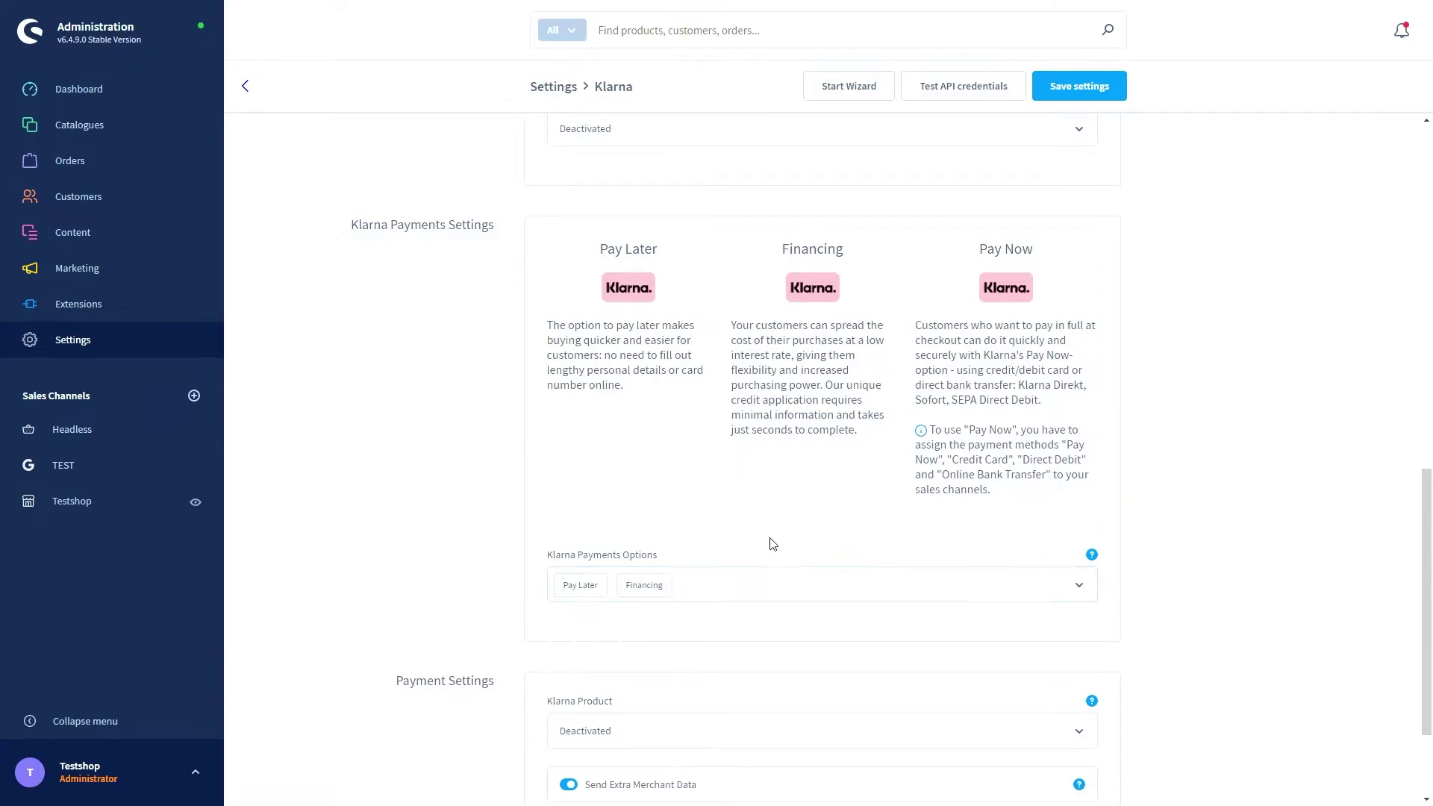
click(682, 593)
click(620, 618)
click(681, 503)
scroll(598, 522, down, 2)
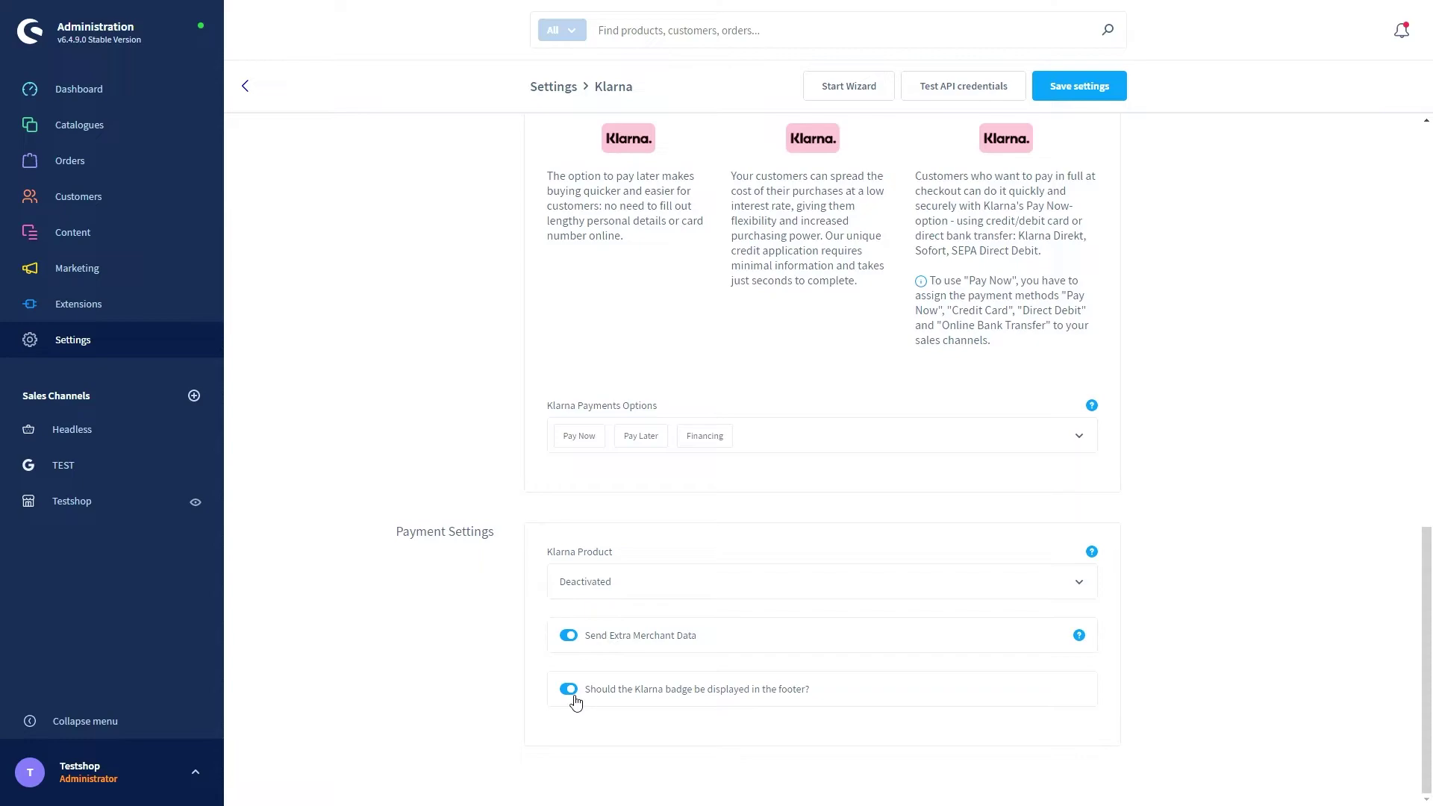
Open the Testshop sales channel and go to its Payment and shipping settings
click(72, 501)
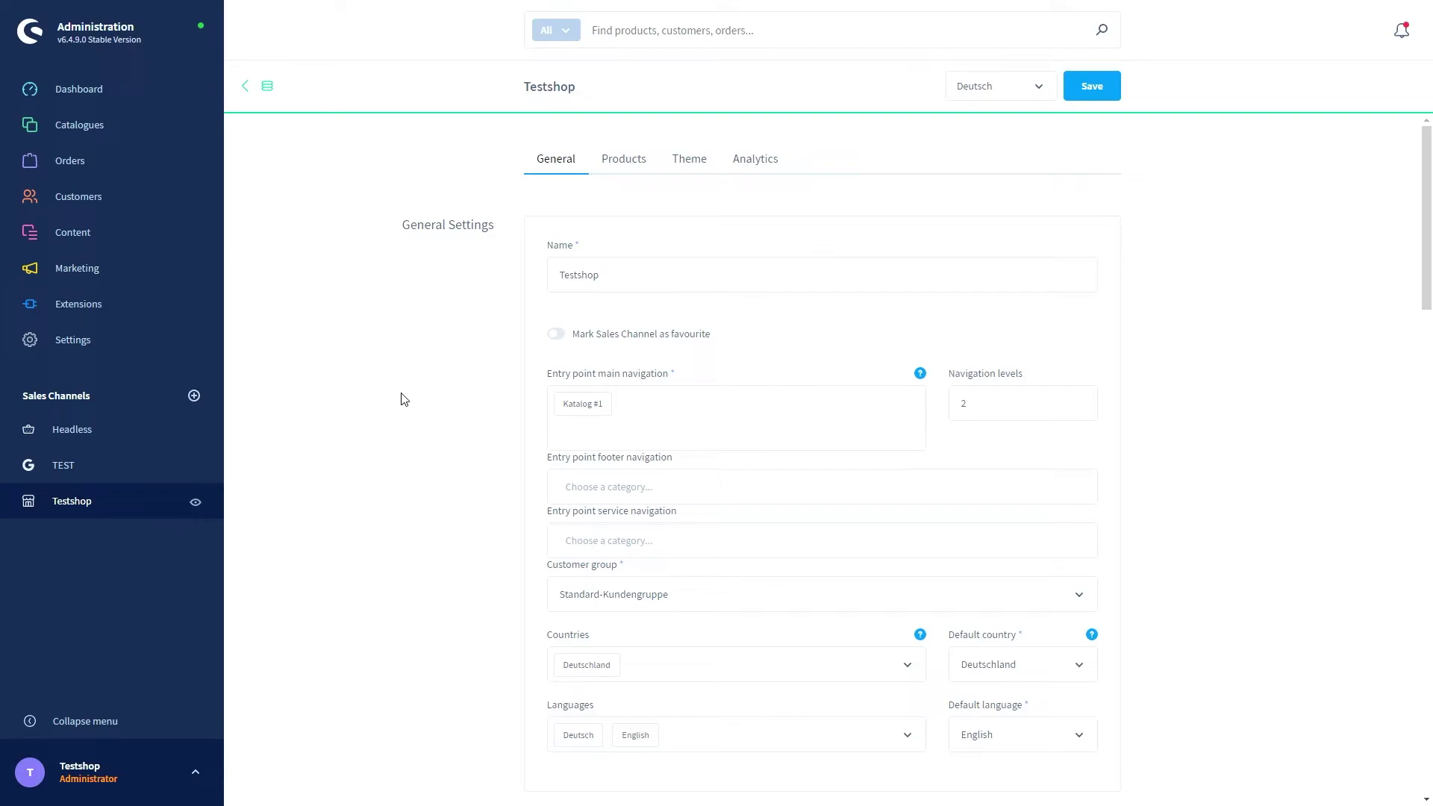
scroll(403, 400, down, 1)
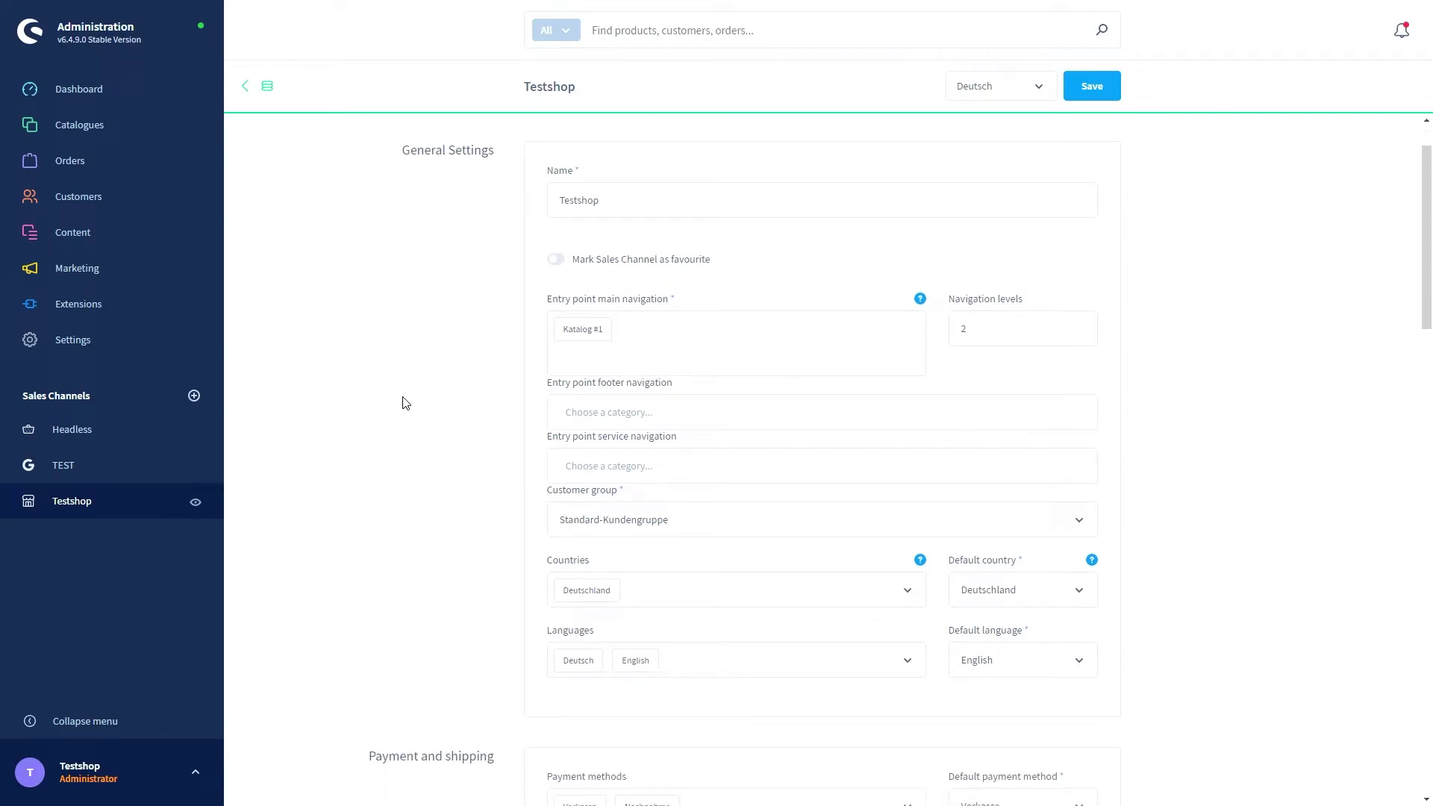
scroll(405, 403, down, 5)
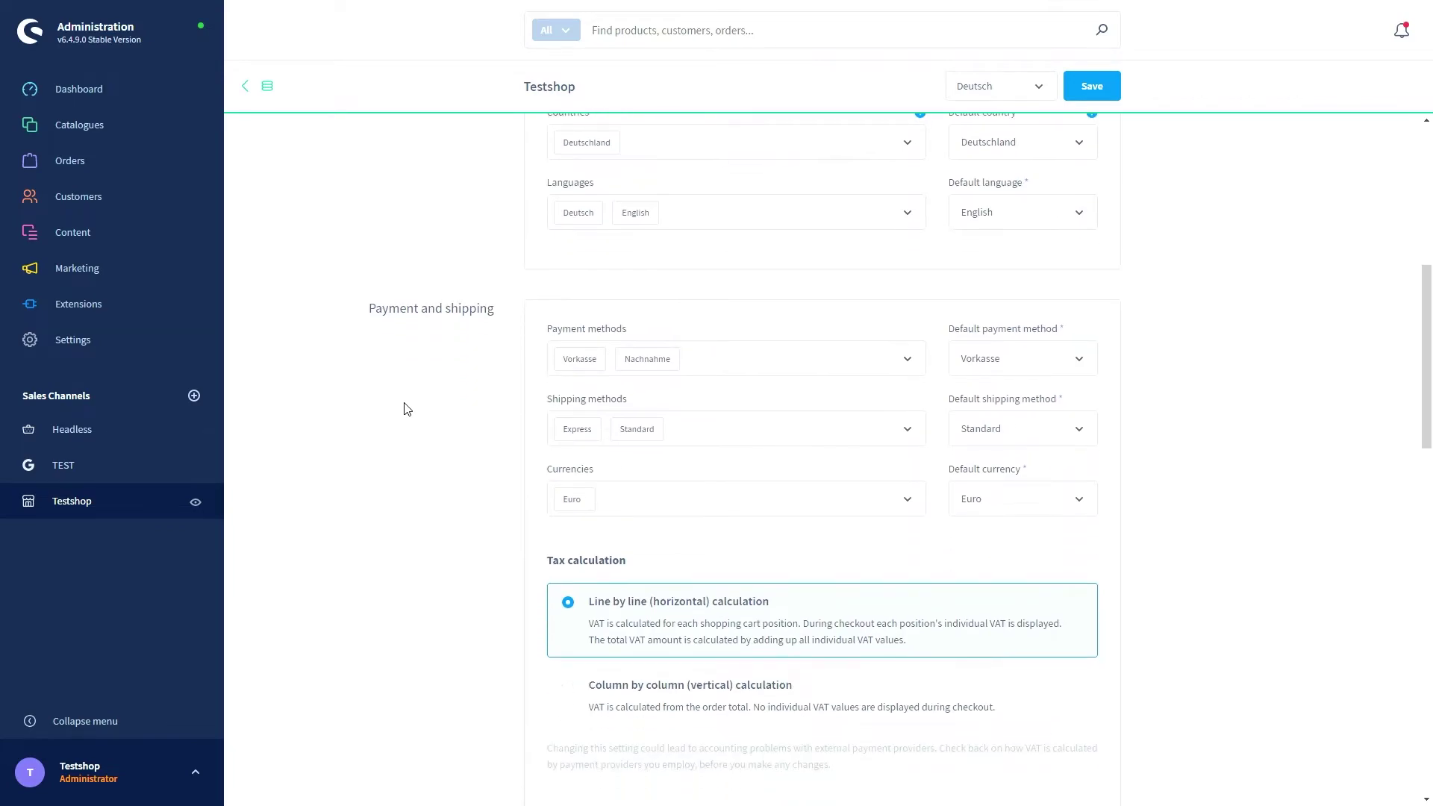
scroll(408, 409, down, 1)
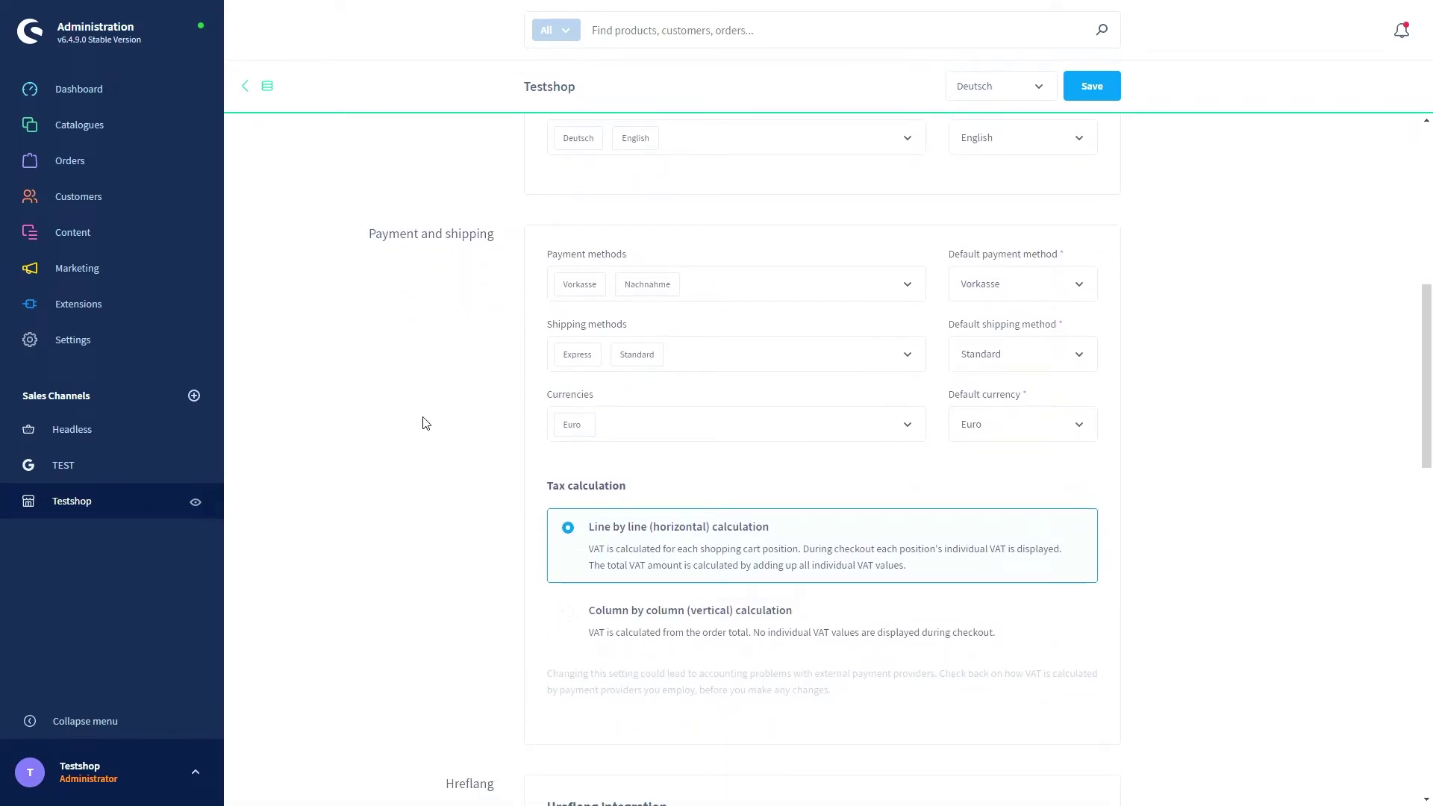
Add Klarna Pay Now, Klarna Pay Later, Klarna Credit Card and Klarna Financing to the sales channel's payment methods and save it
click(733, 287)
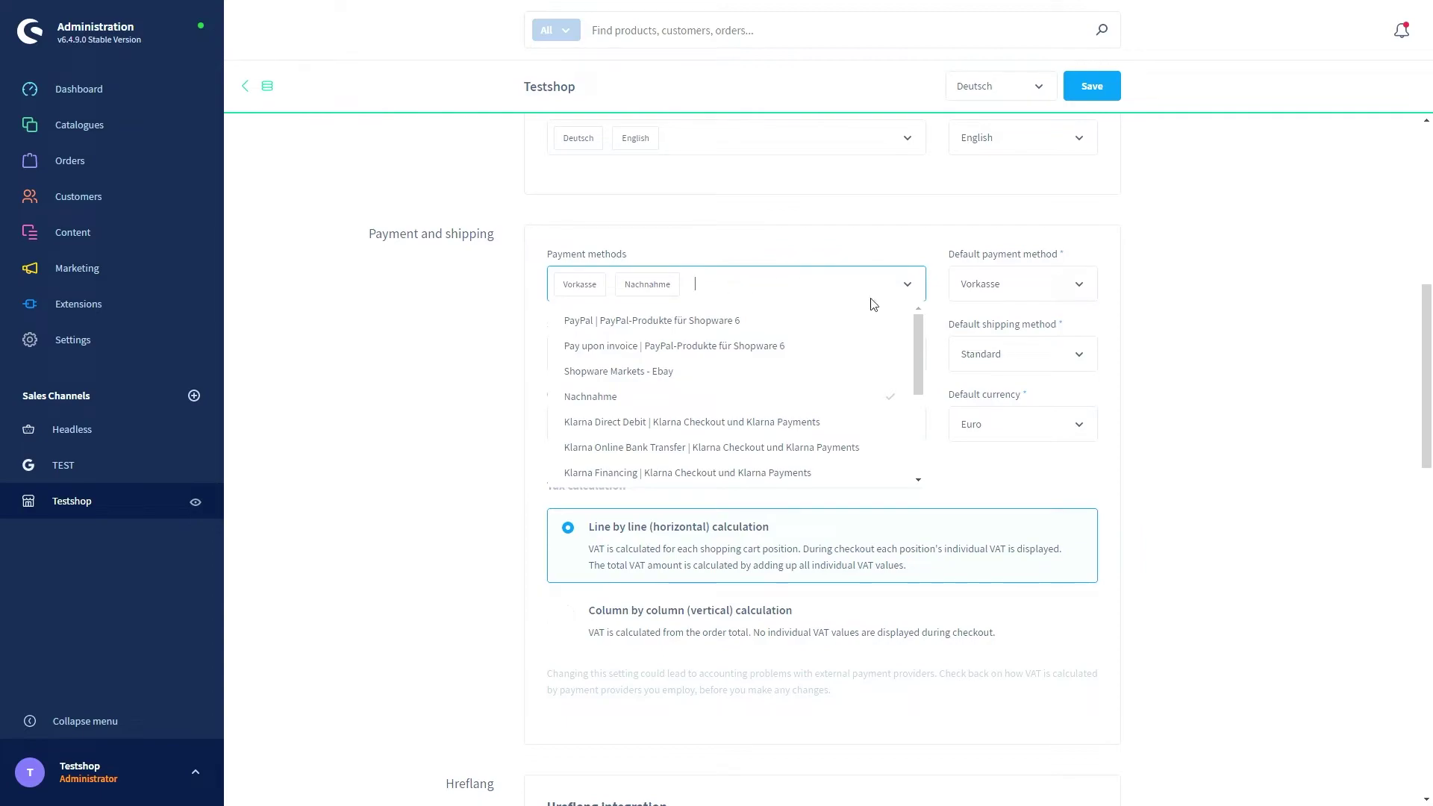
scroll(924, 353, down, 2)
scroll(925, 353, down, 2)
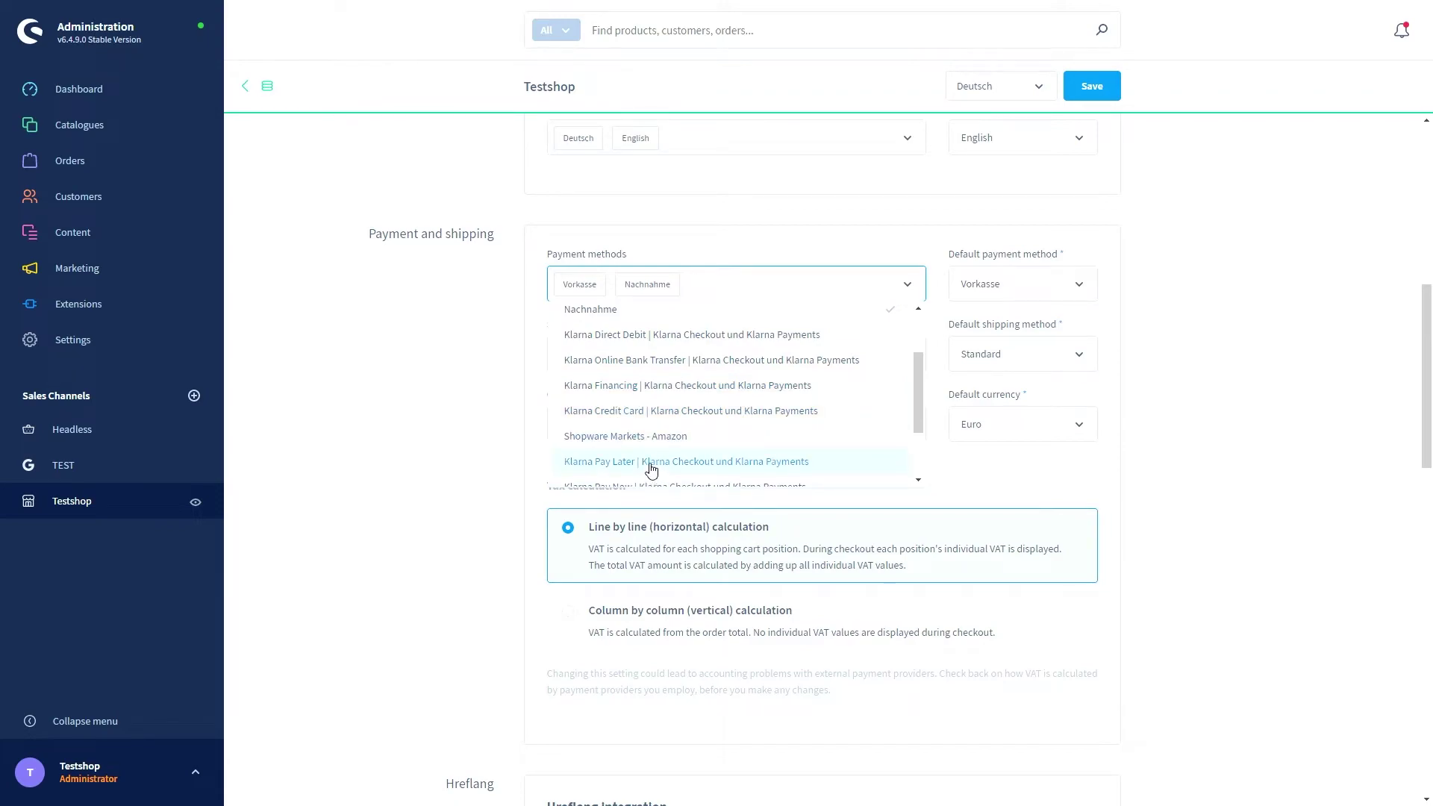
scroll(651, 469, down, 1)
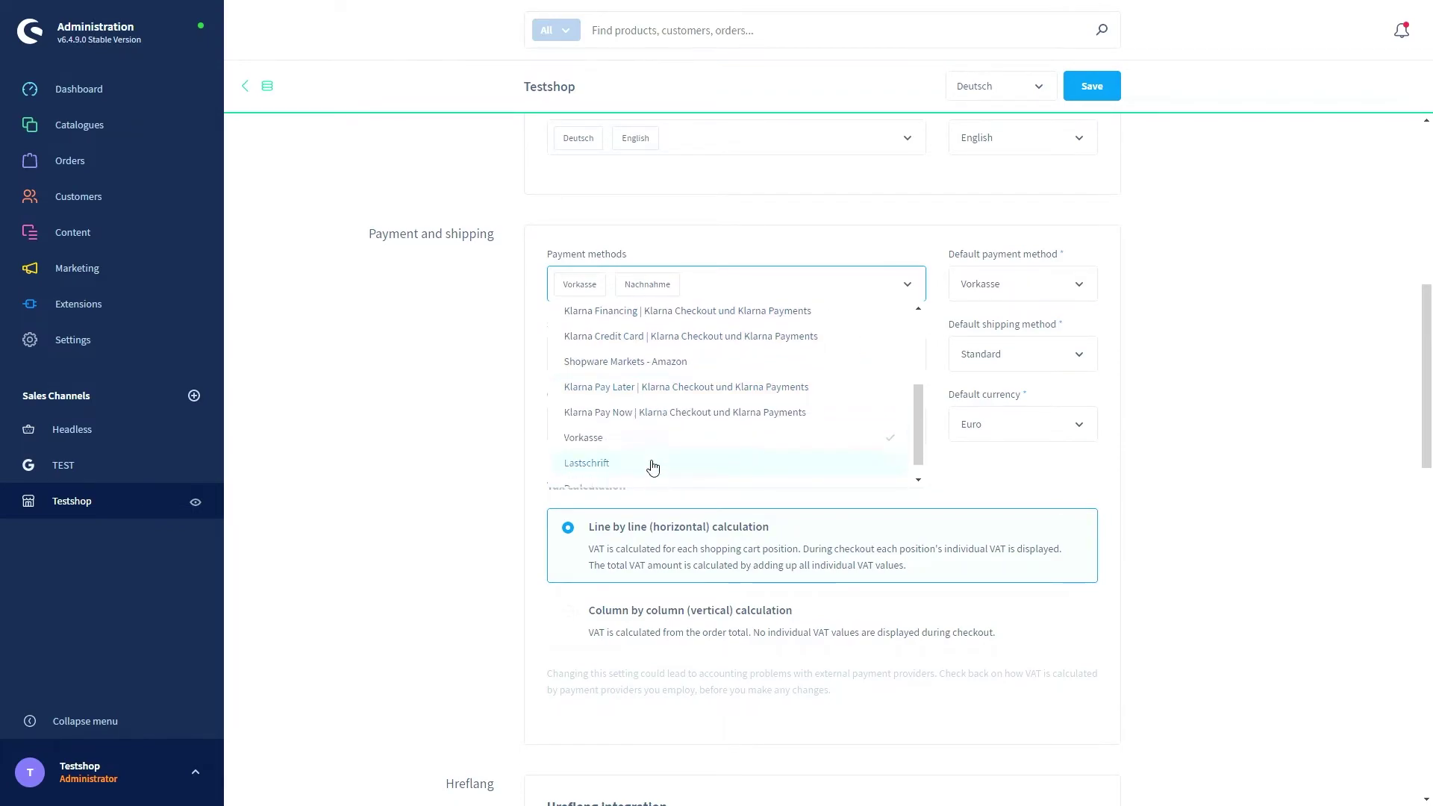
click(647, 418)
click(657, 396)
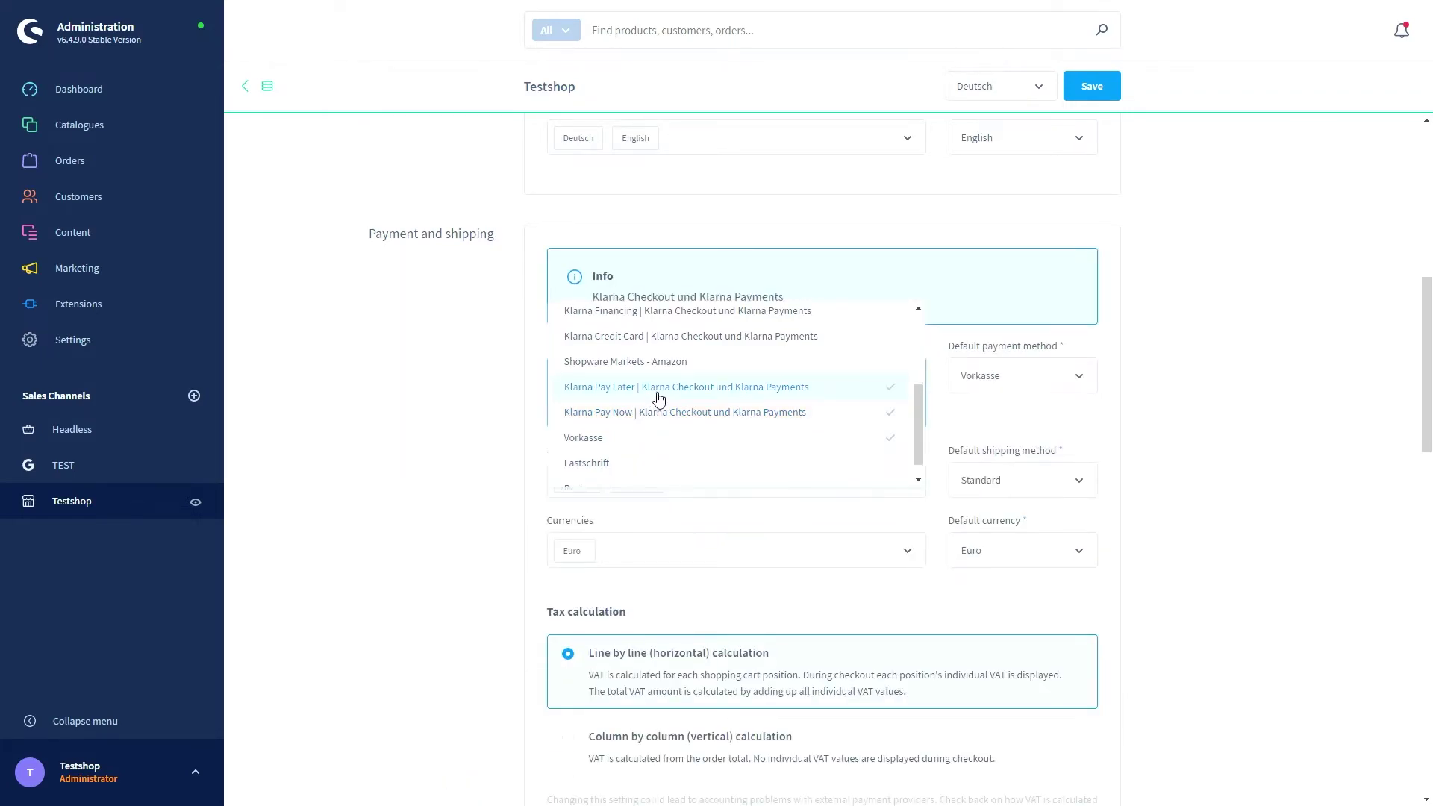
click(658, 340)
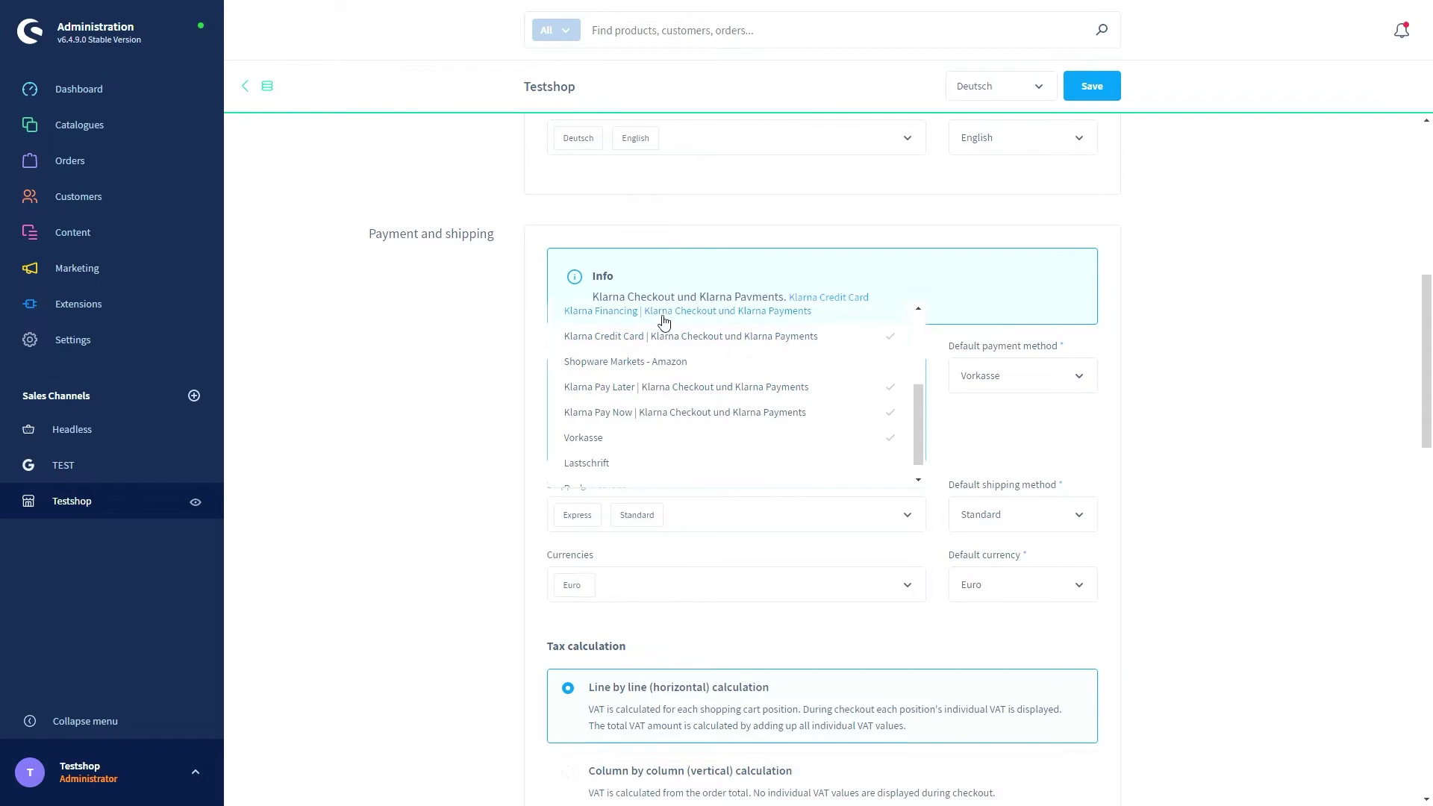
click(524, 388)
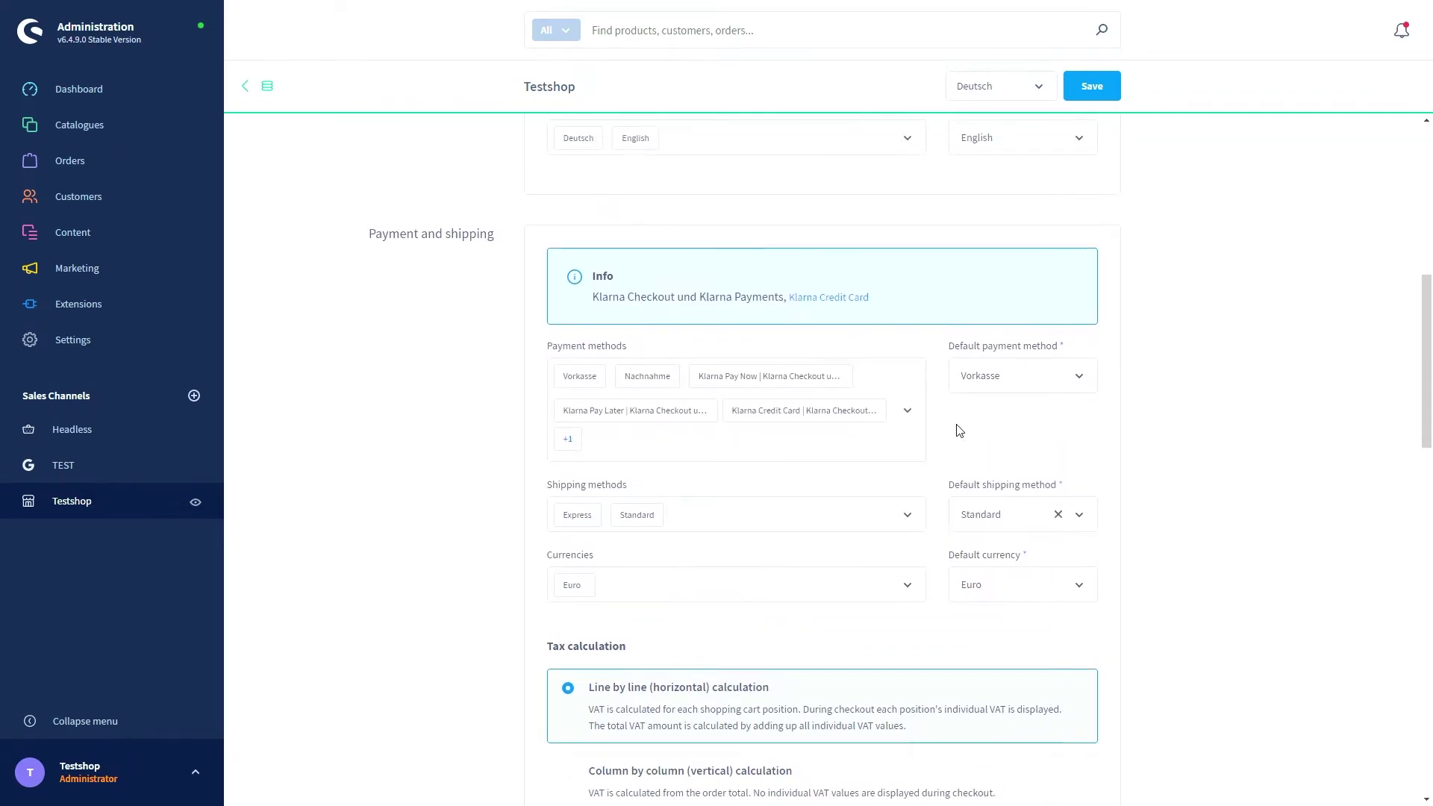
click(1087, 104)
scroll(666, 377, down, 7)
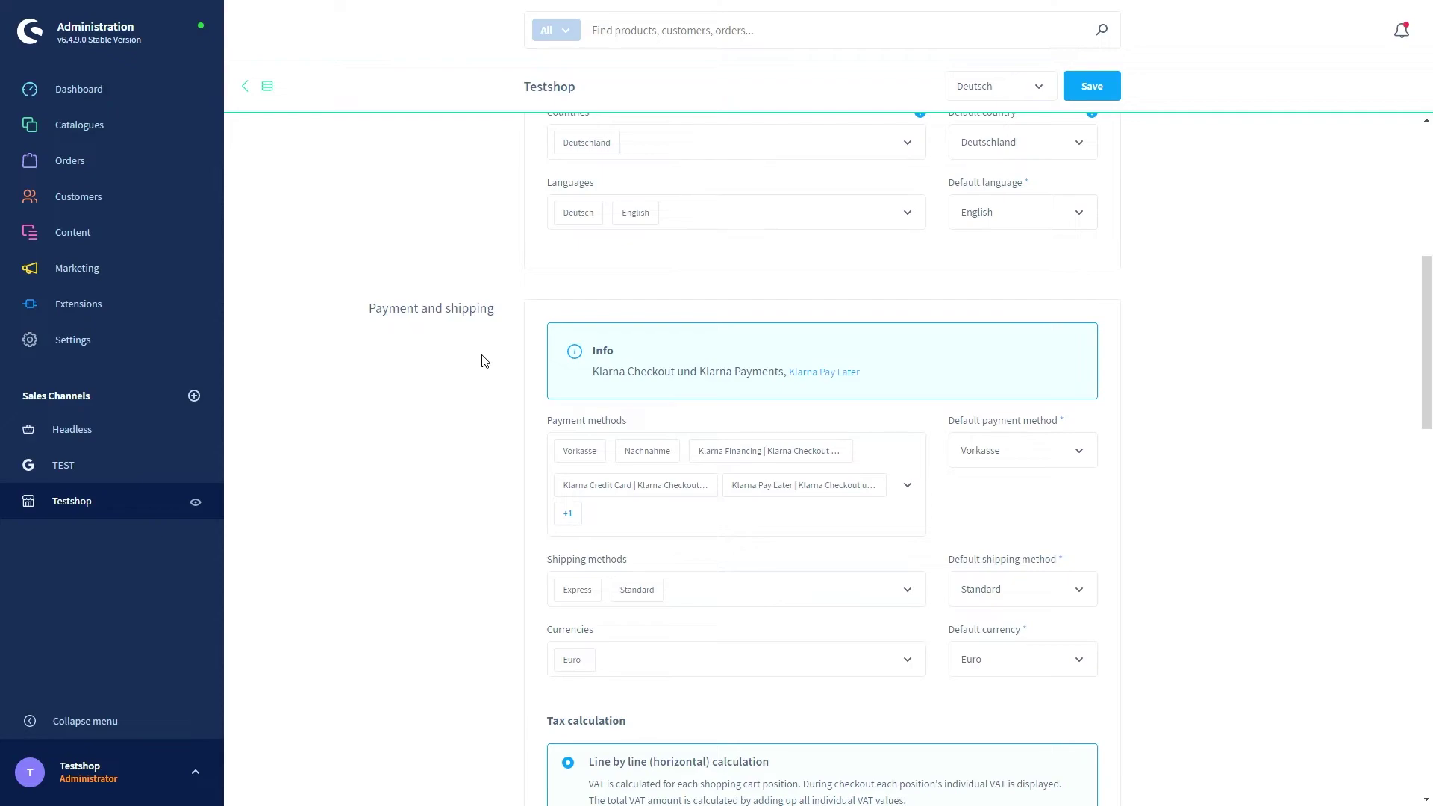
scroll(484, 361, down, 1)
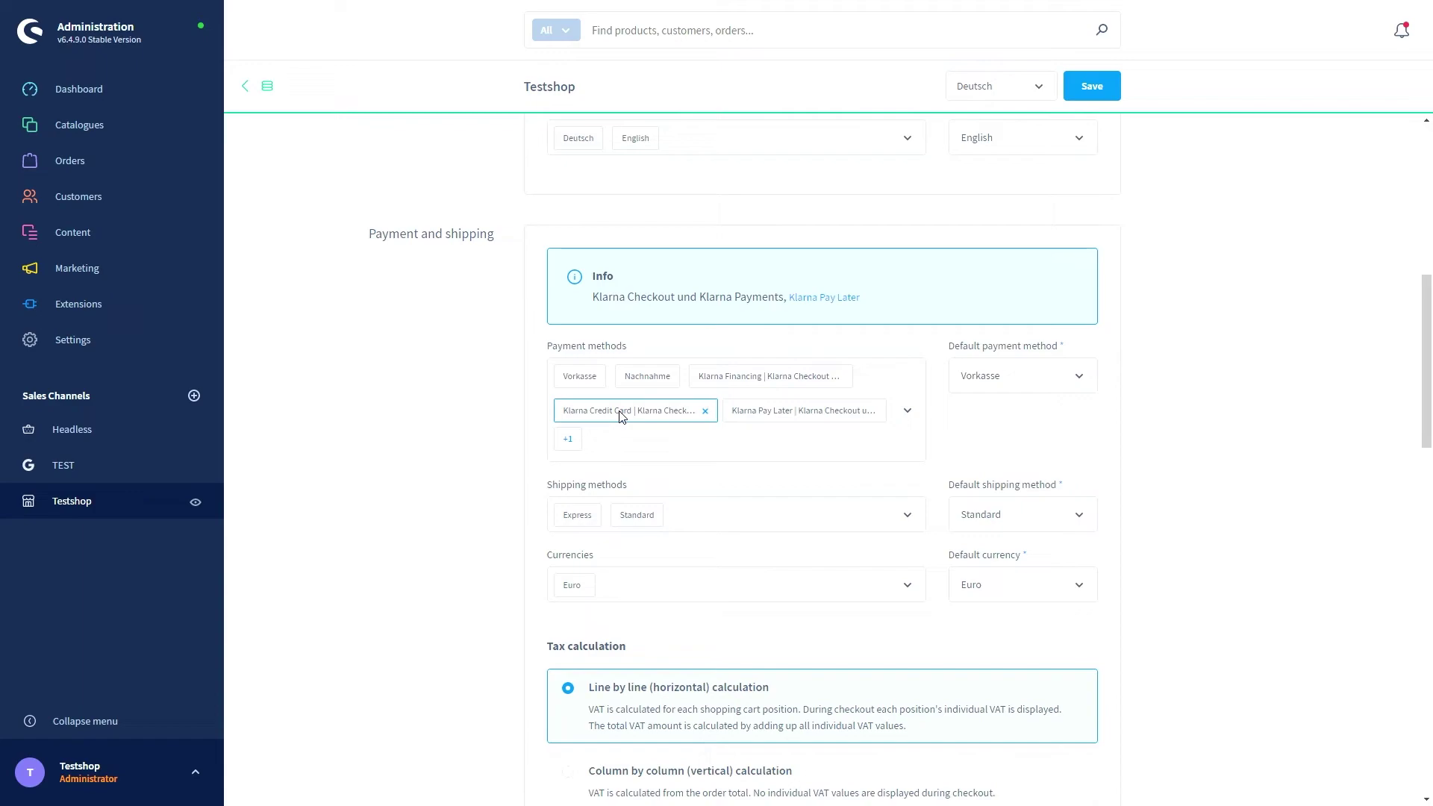
Go to the Payment settings, view the PayPal payment method's details and return to the payment method list
click(163, 341)
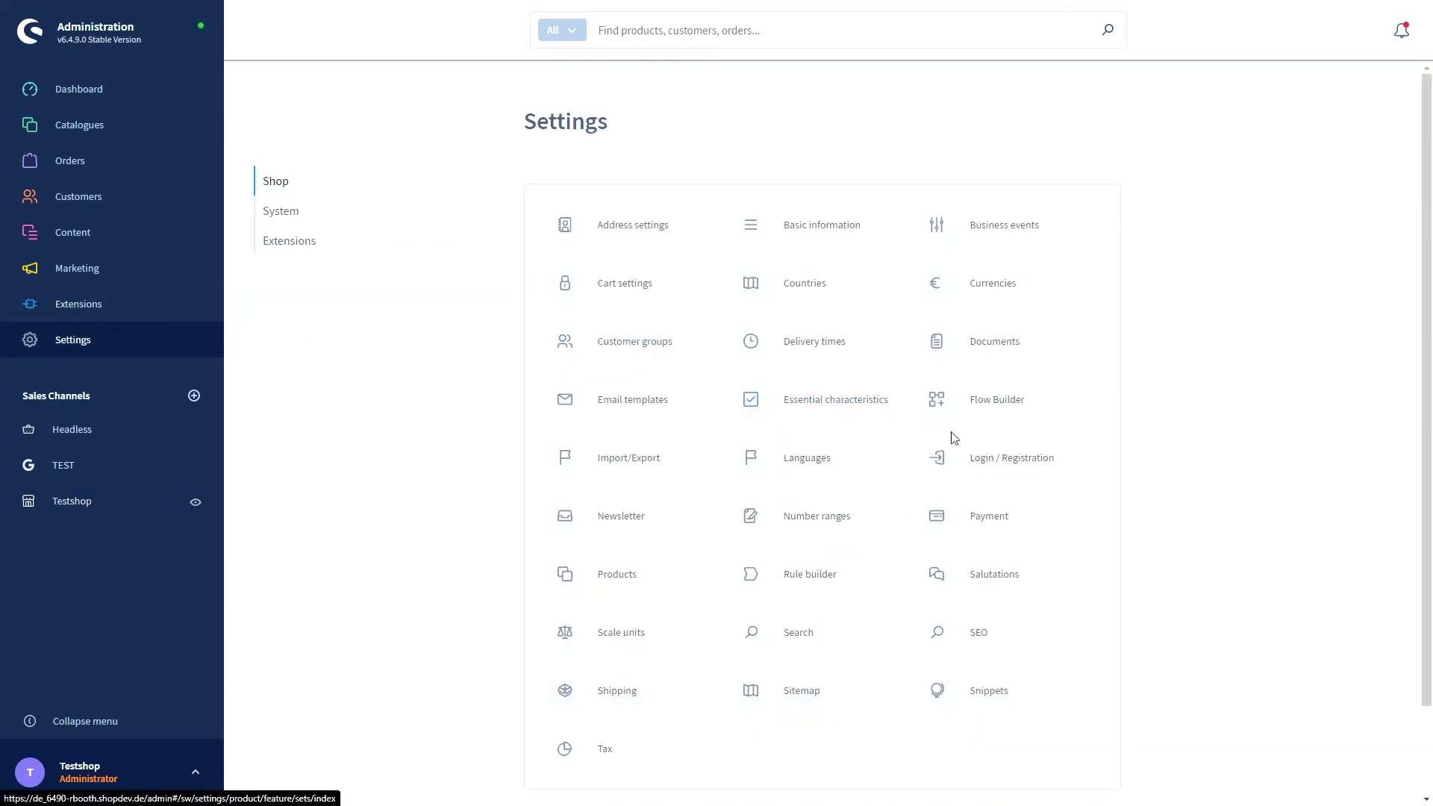
click(998, 525)
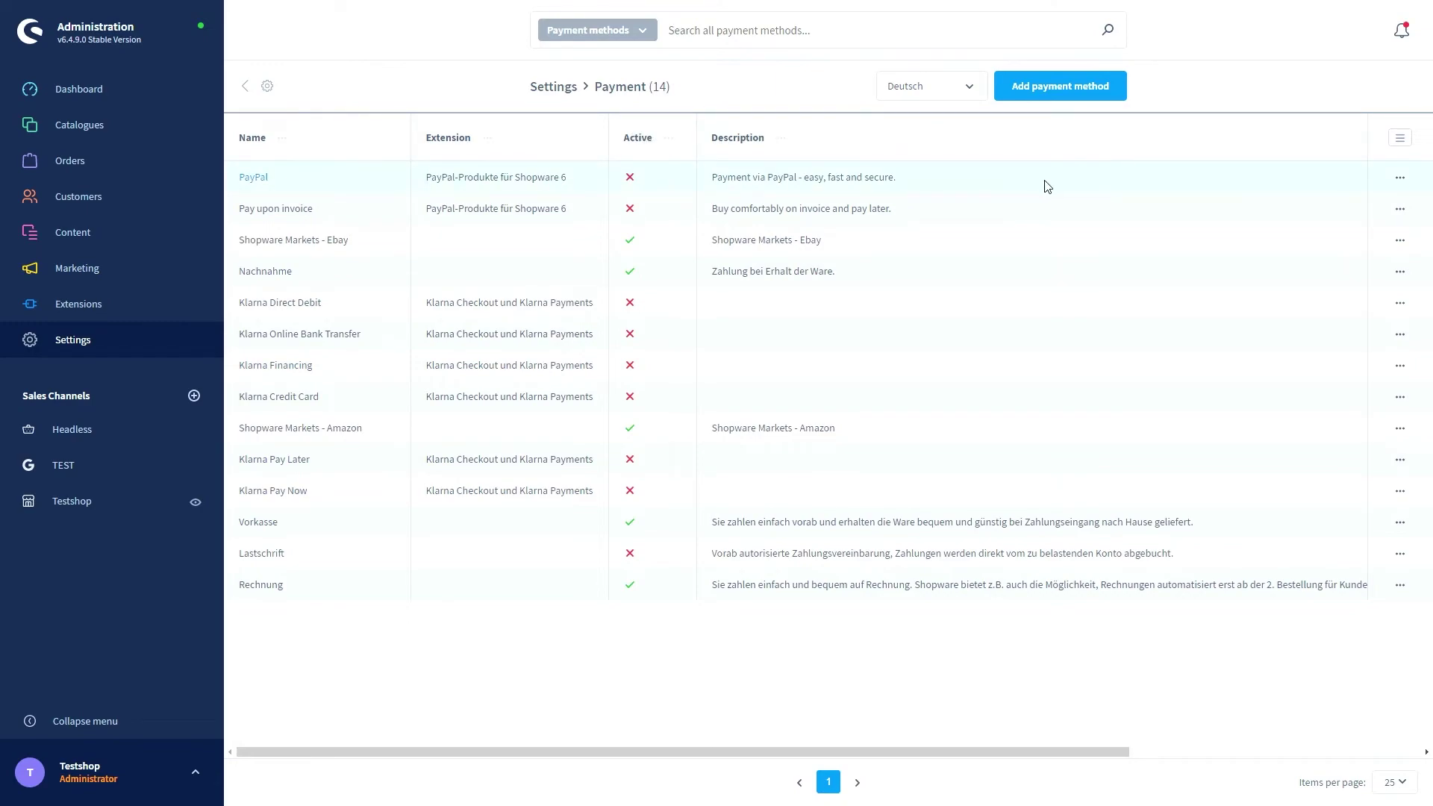
click(1400, 179)
click(1310, 218)
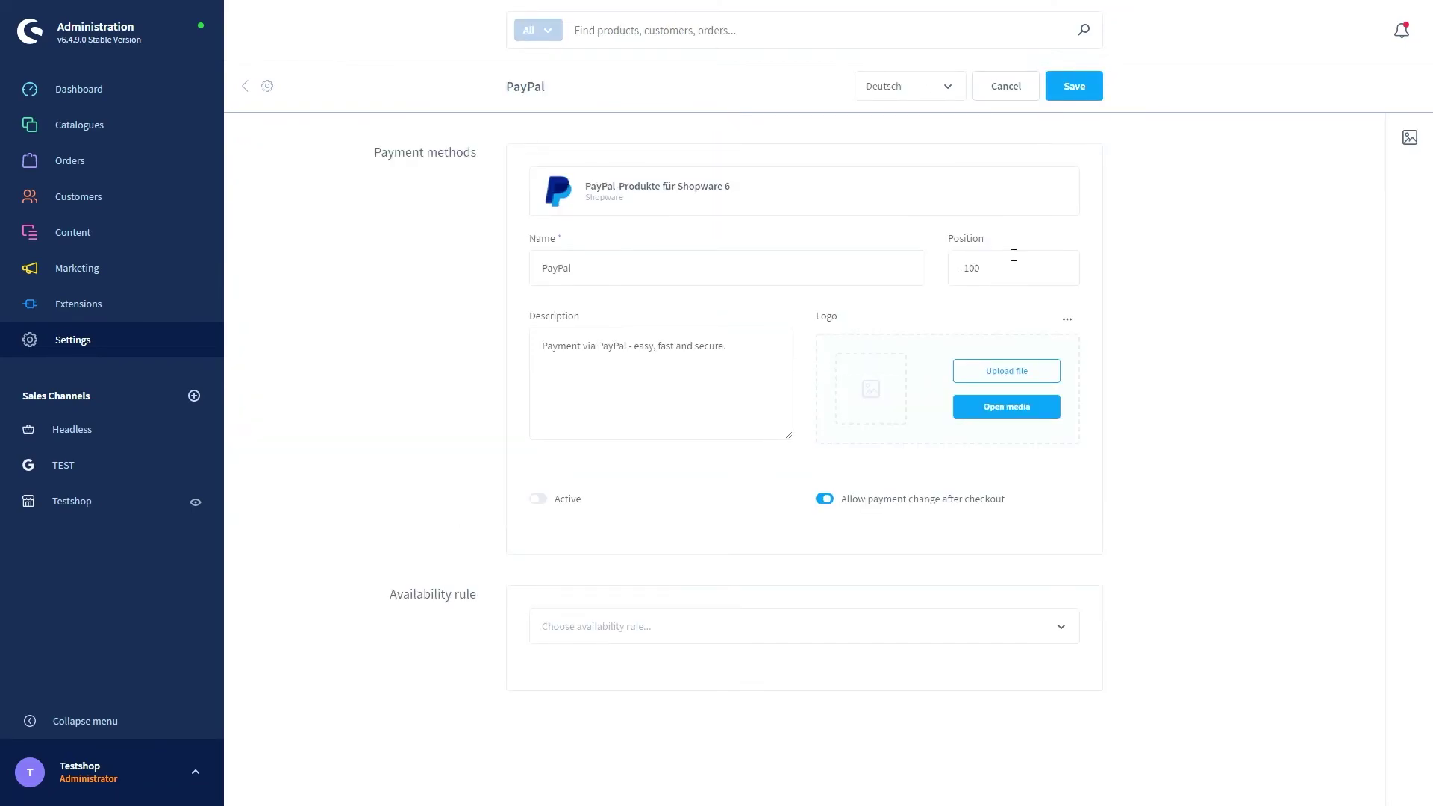
click(246, 86)
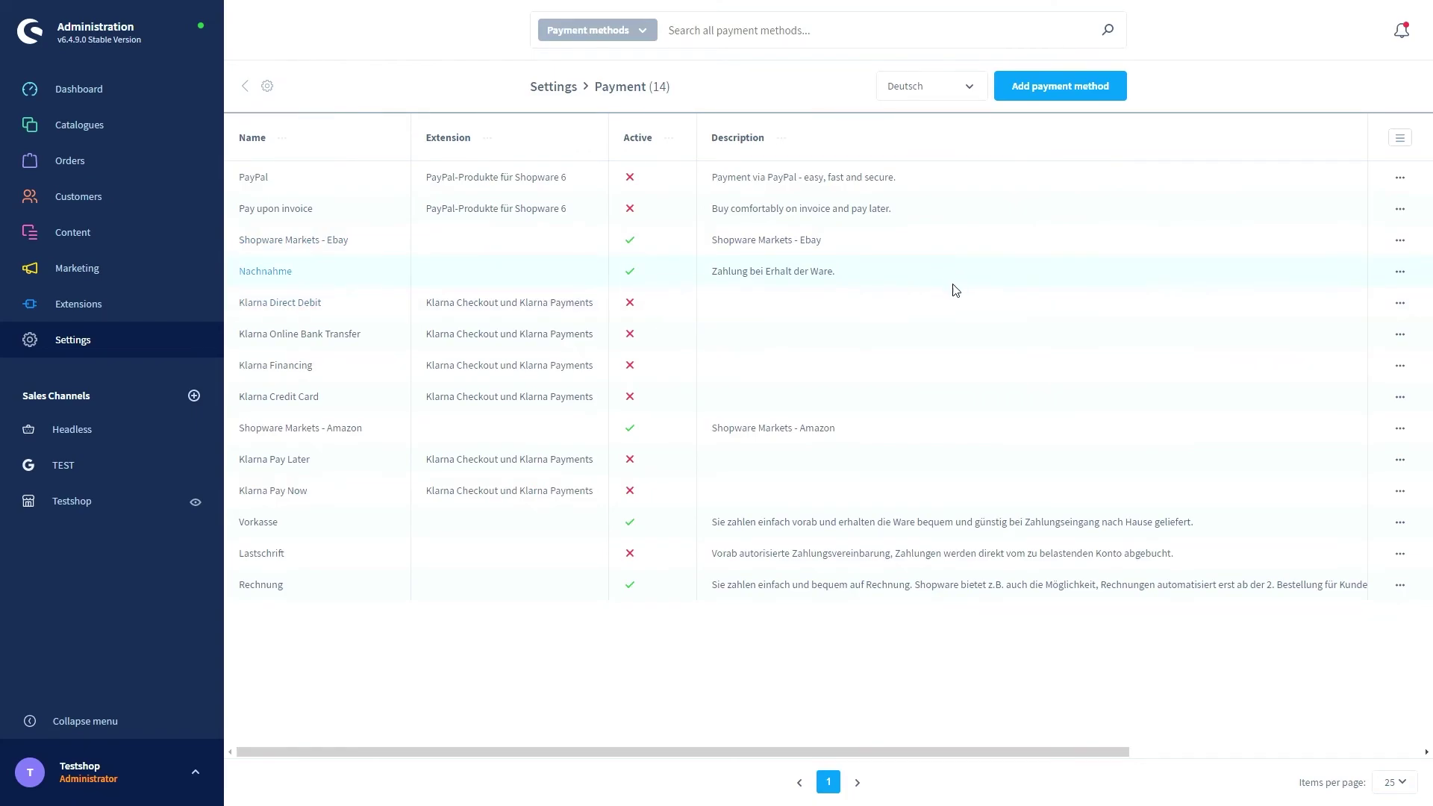
View the Klarna Financing payment method's name, position, logo, activation and availability rule settings, and return to the list
click(1406, 367)
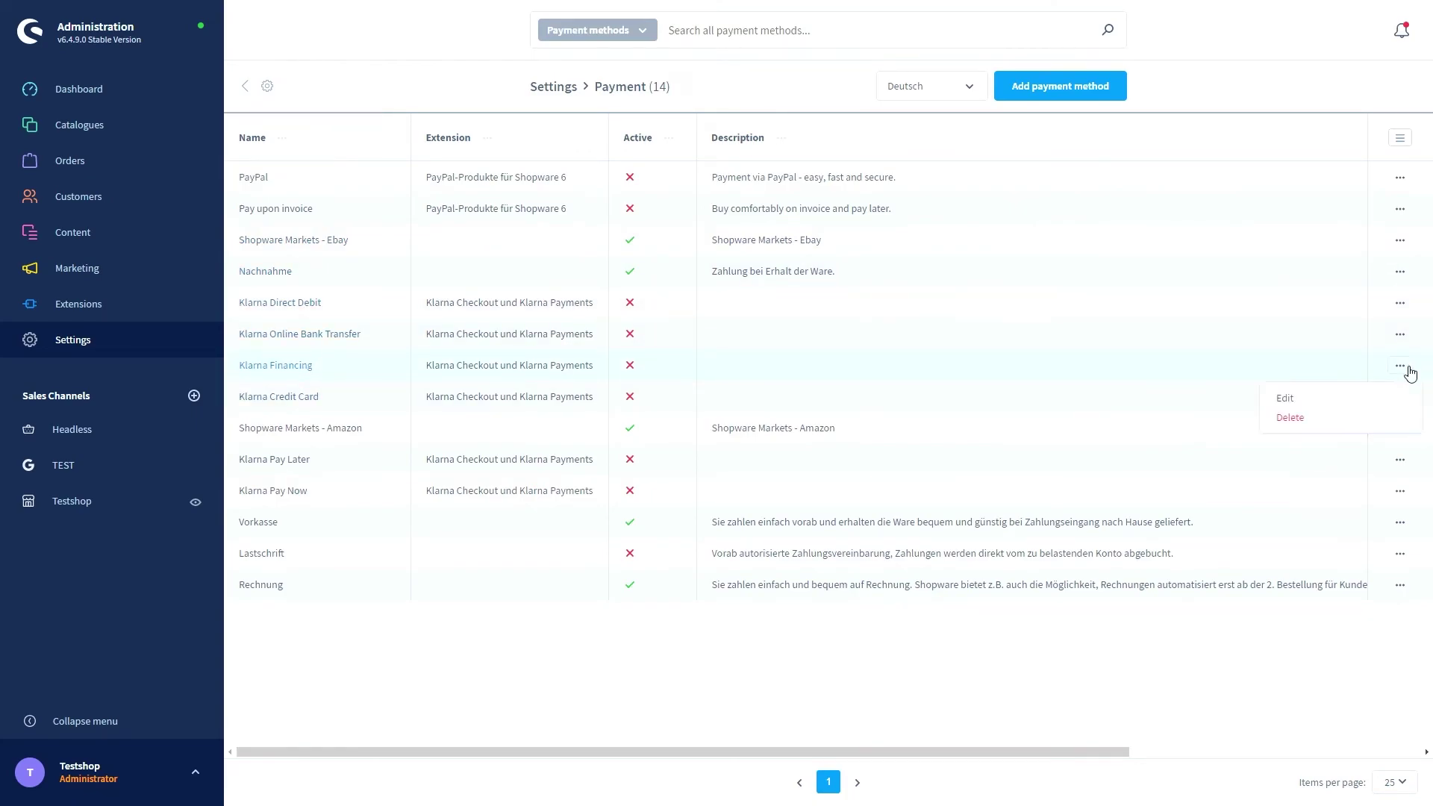
click(1332, 398)
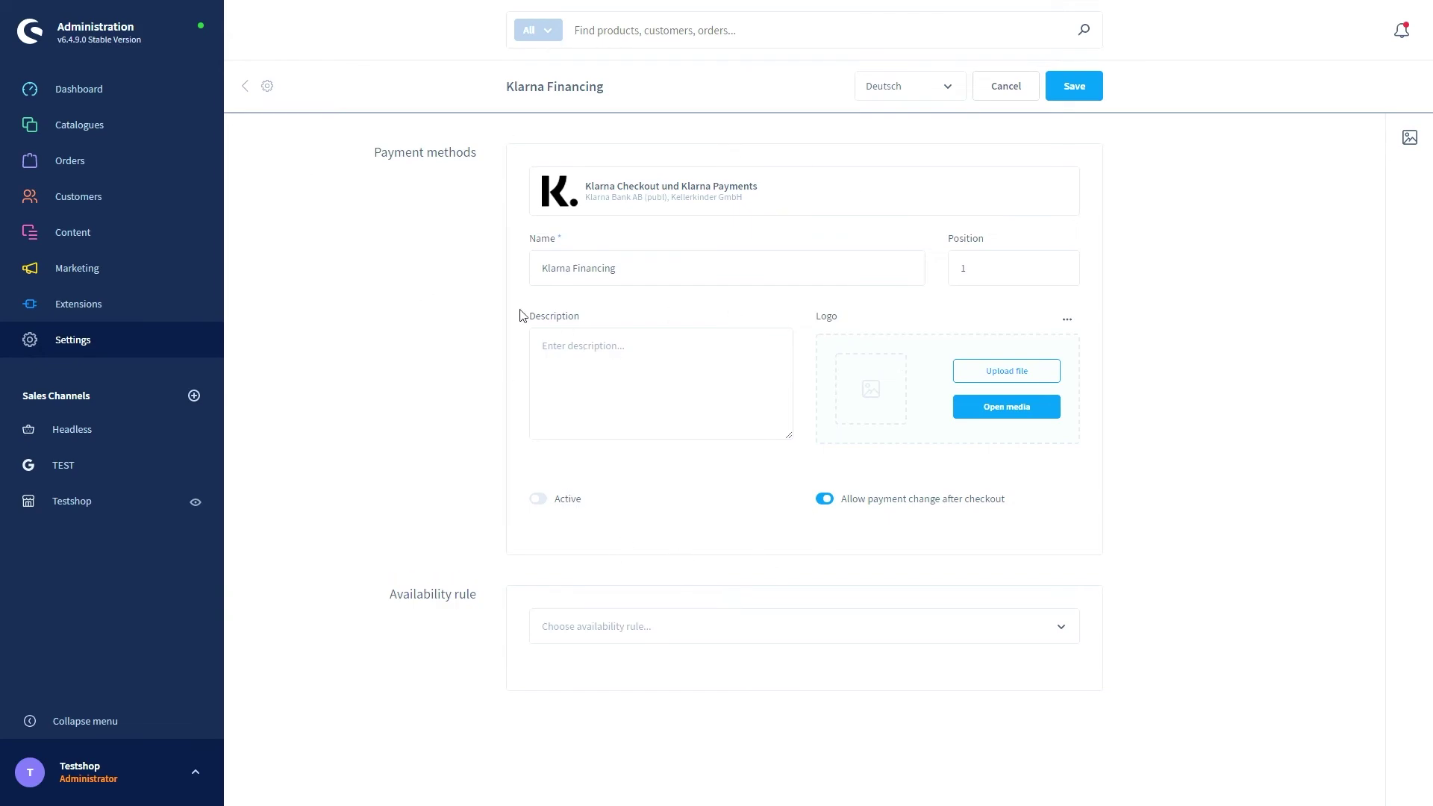
click(253, 90)
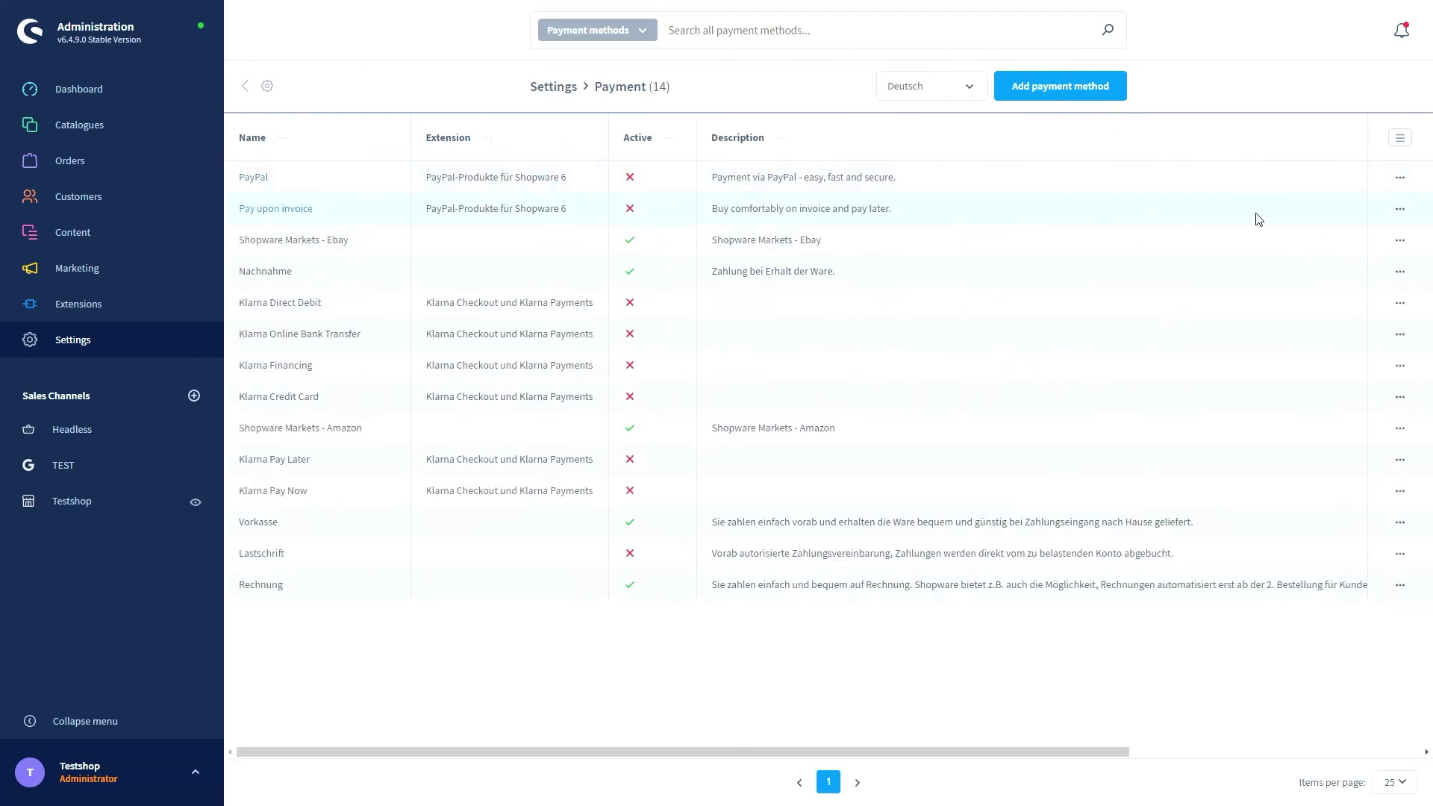
click(1402, 181)
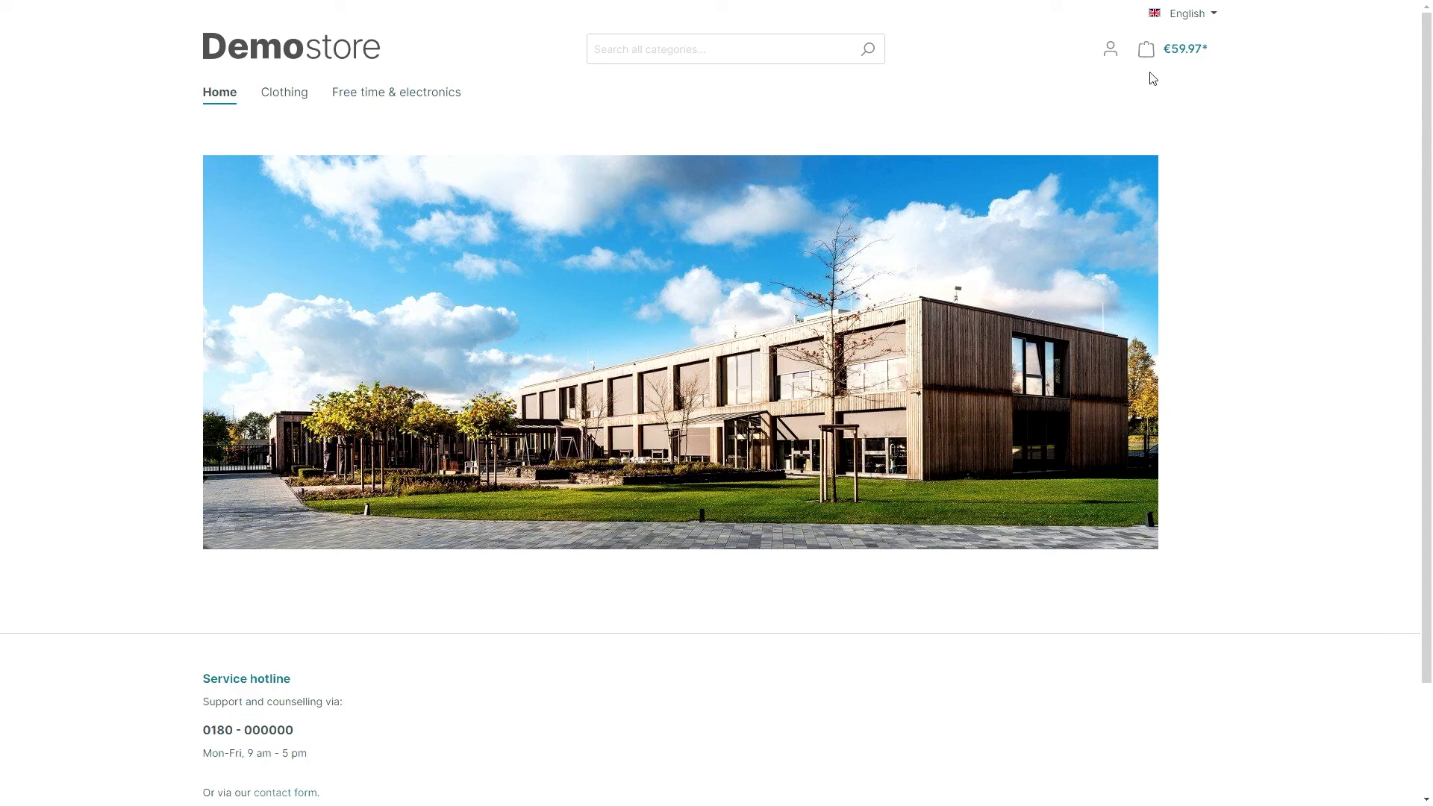
Switch to the Demostore storefront and display the full shopping cart page
click(1186, 51)
right_click(1243, 470)
click(1217, 451)
click(1283, 427)
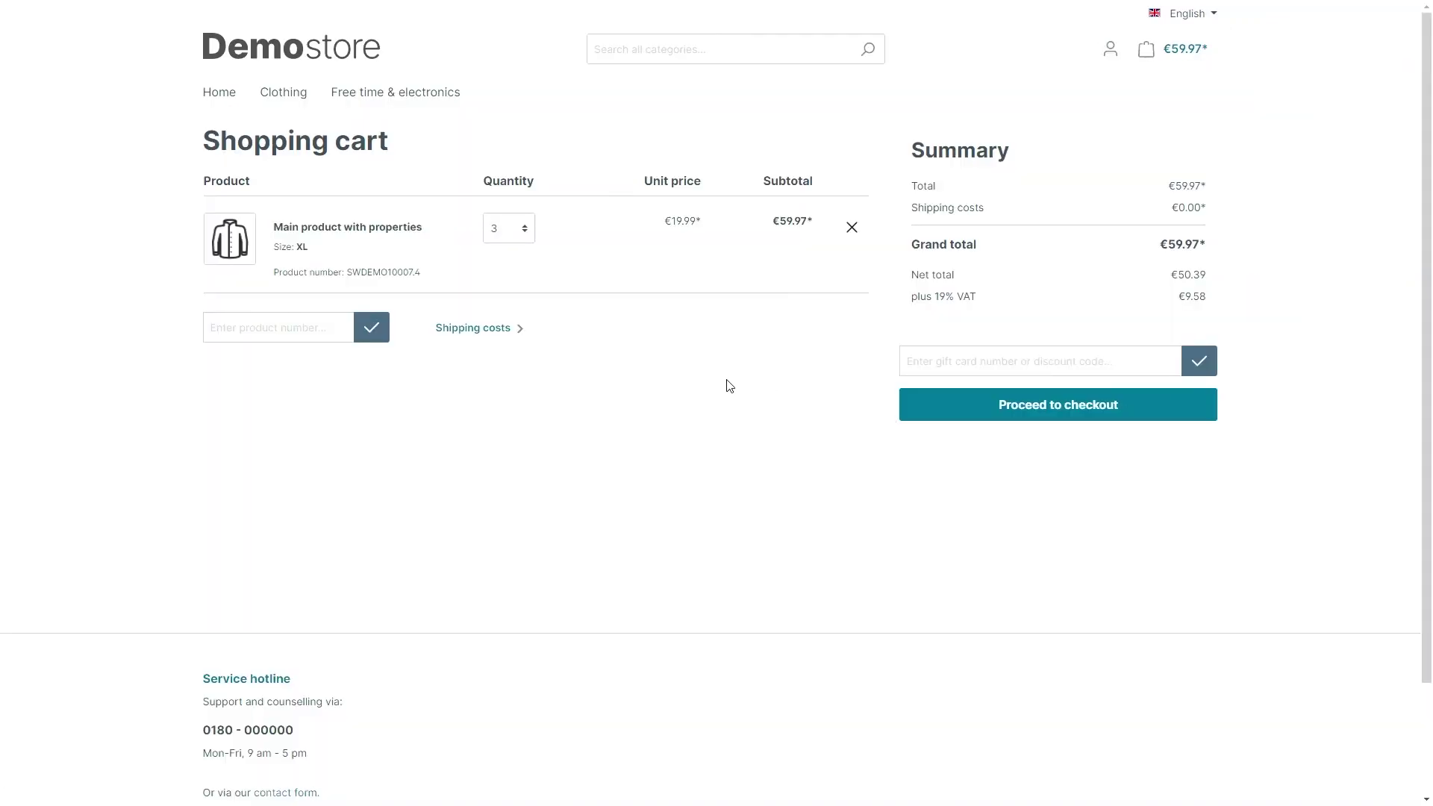
Set the cart's payment method to Klarna Pay in 30 days and proceed to checkout
click(495, 328)
click(506, 450)
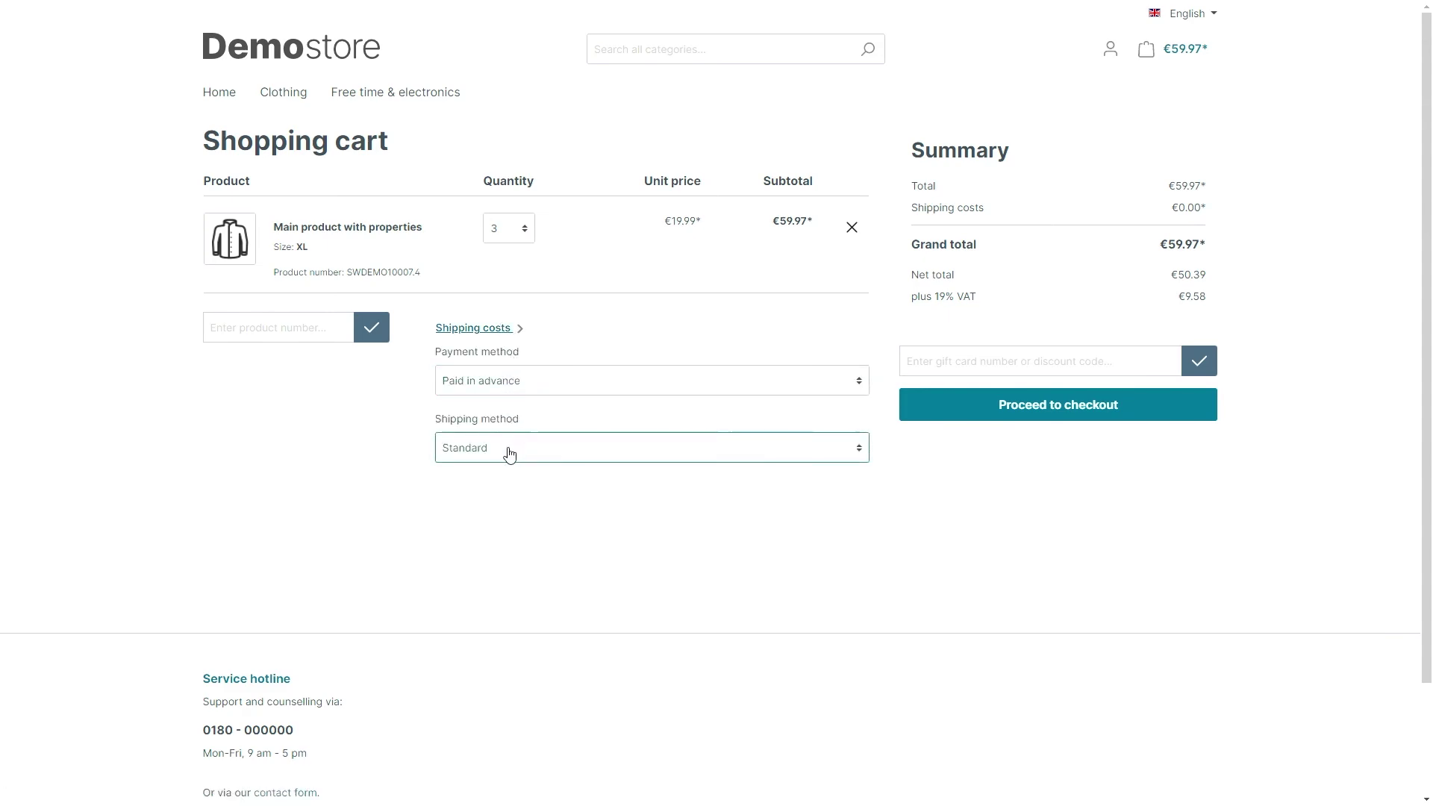
click(487, 383)
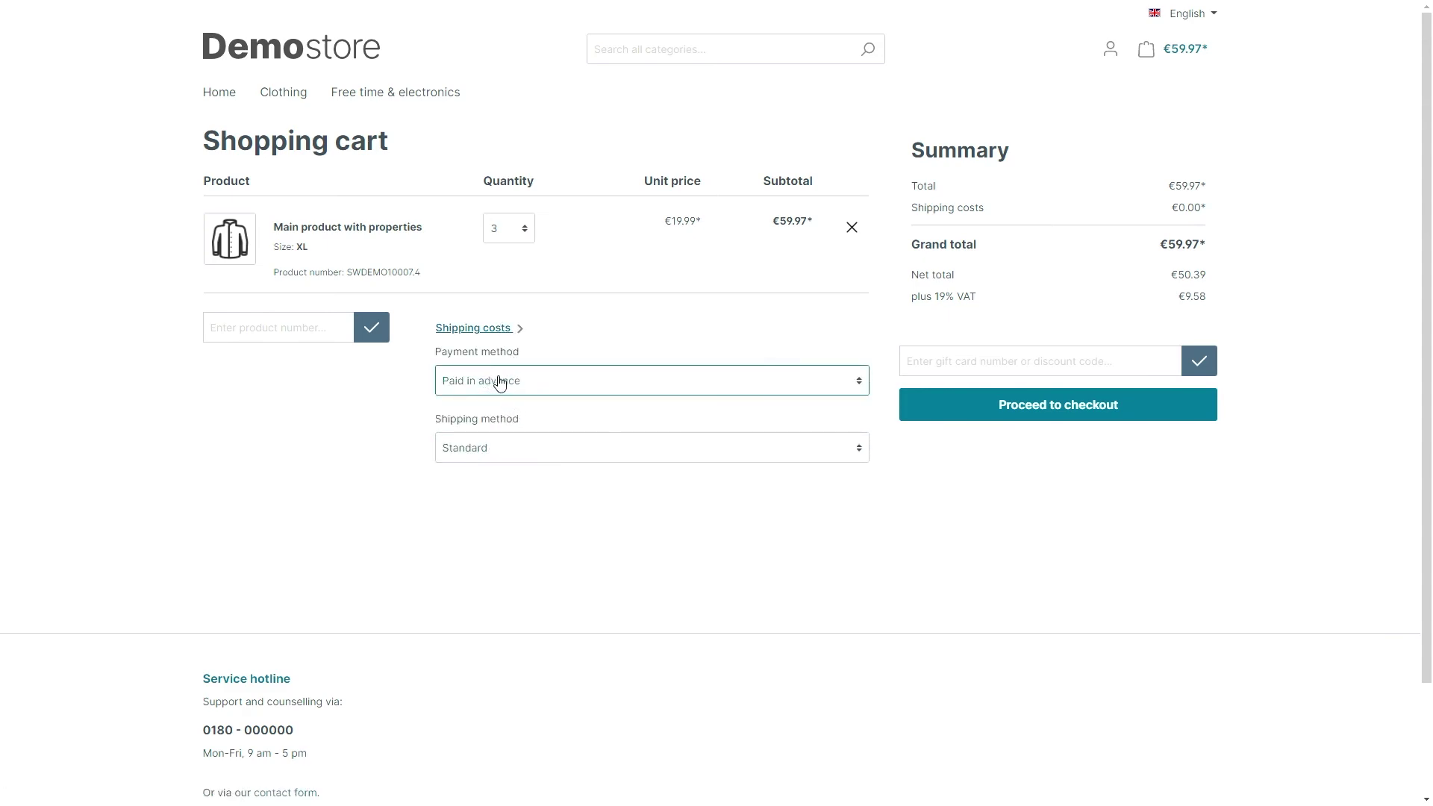
click(524, 390)
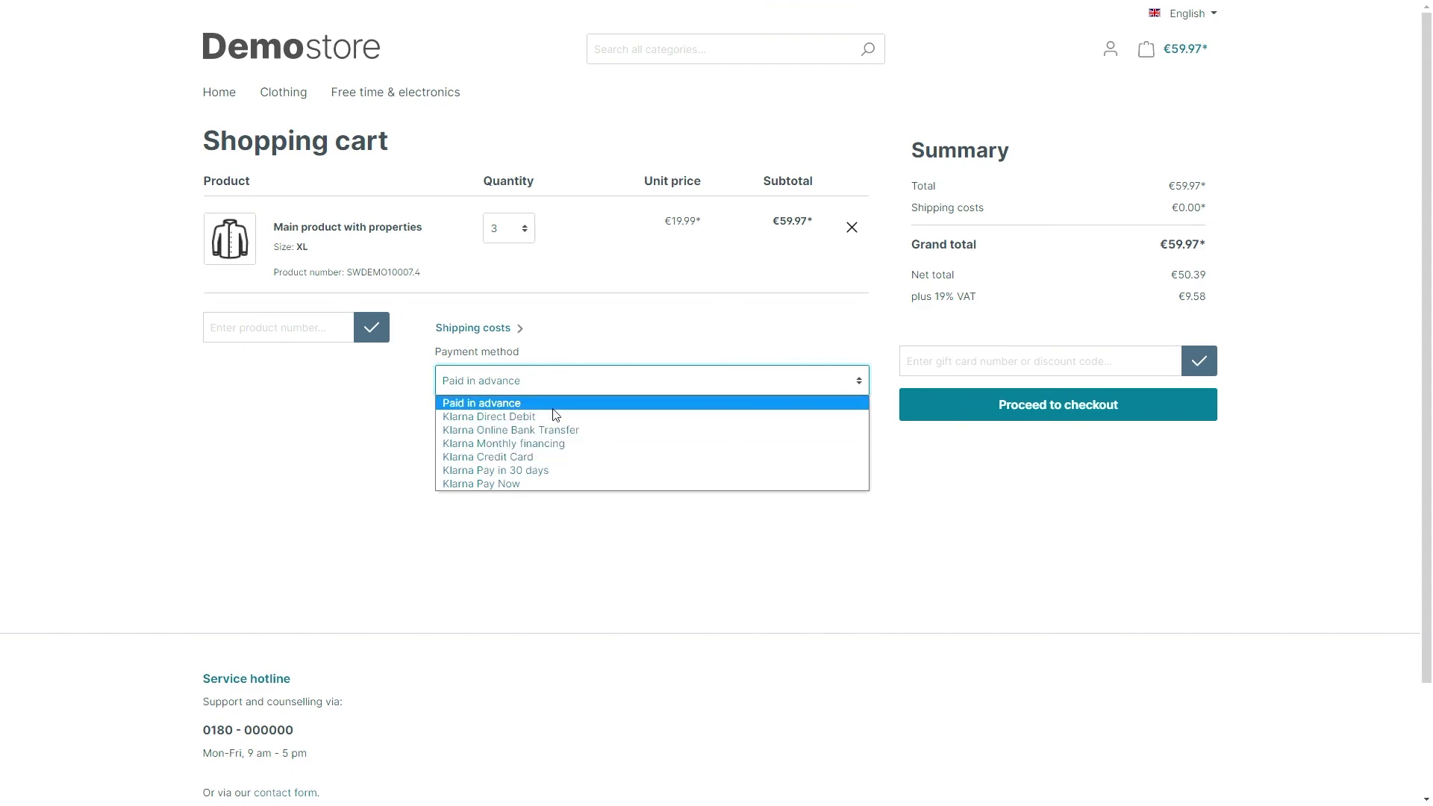
click(545, 470)
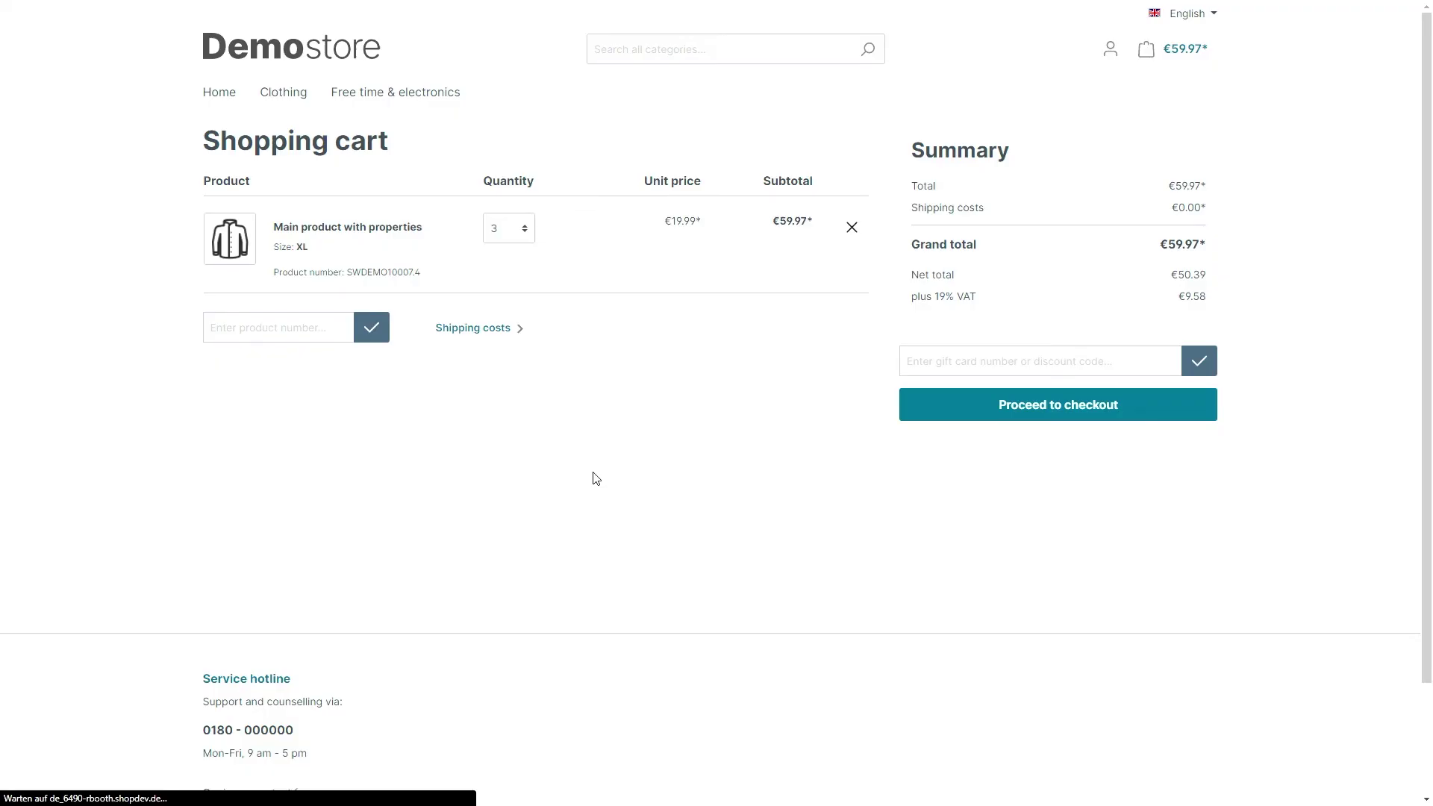
click(1027, 410)
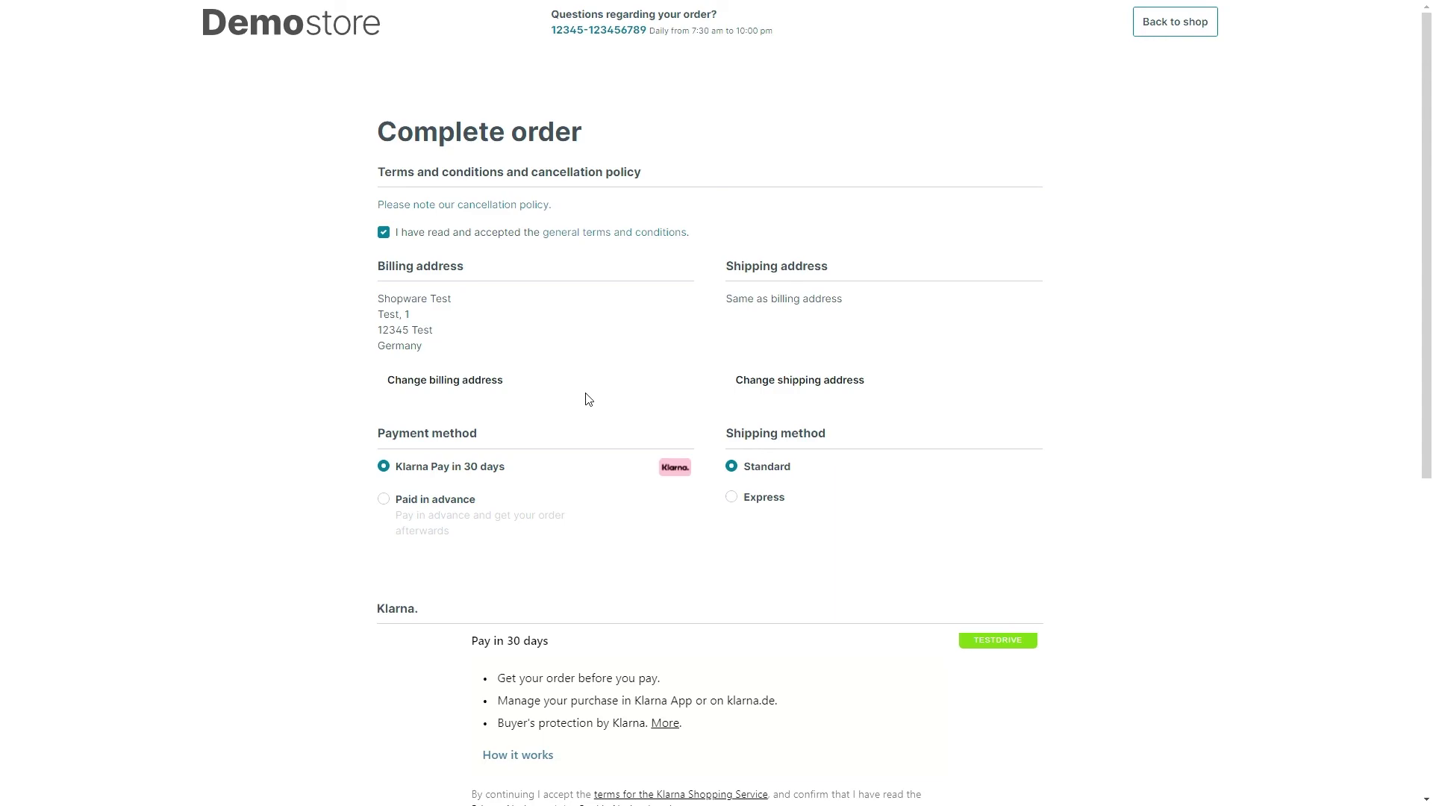
Review the selected payment method, Klarna Pay in 30 days details and order summary on the Complete order page without submitting
scroll(589, 400, down, 2)
scroll(589, 399, down, 1)
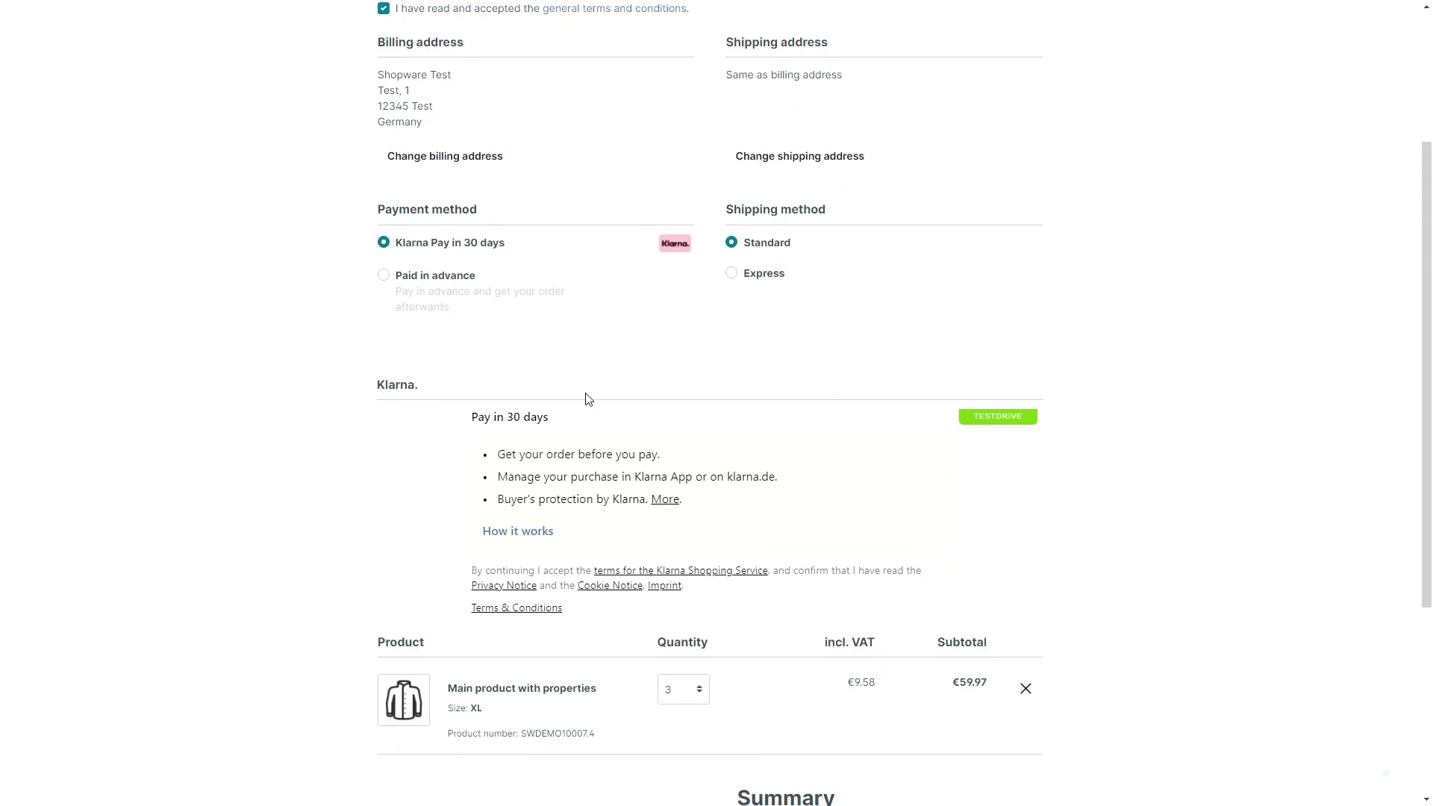
scroll(588, 400, down, 2)
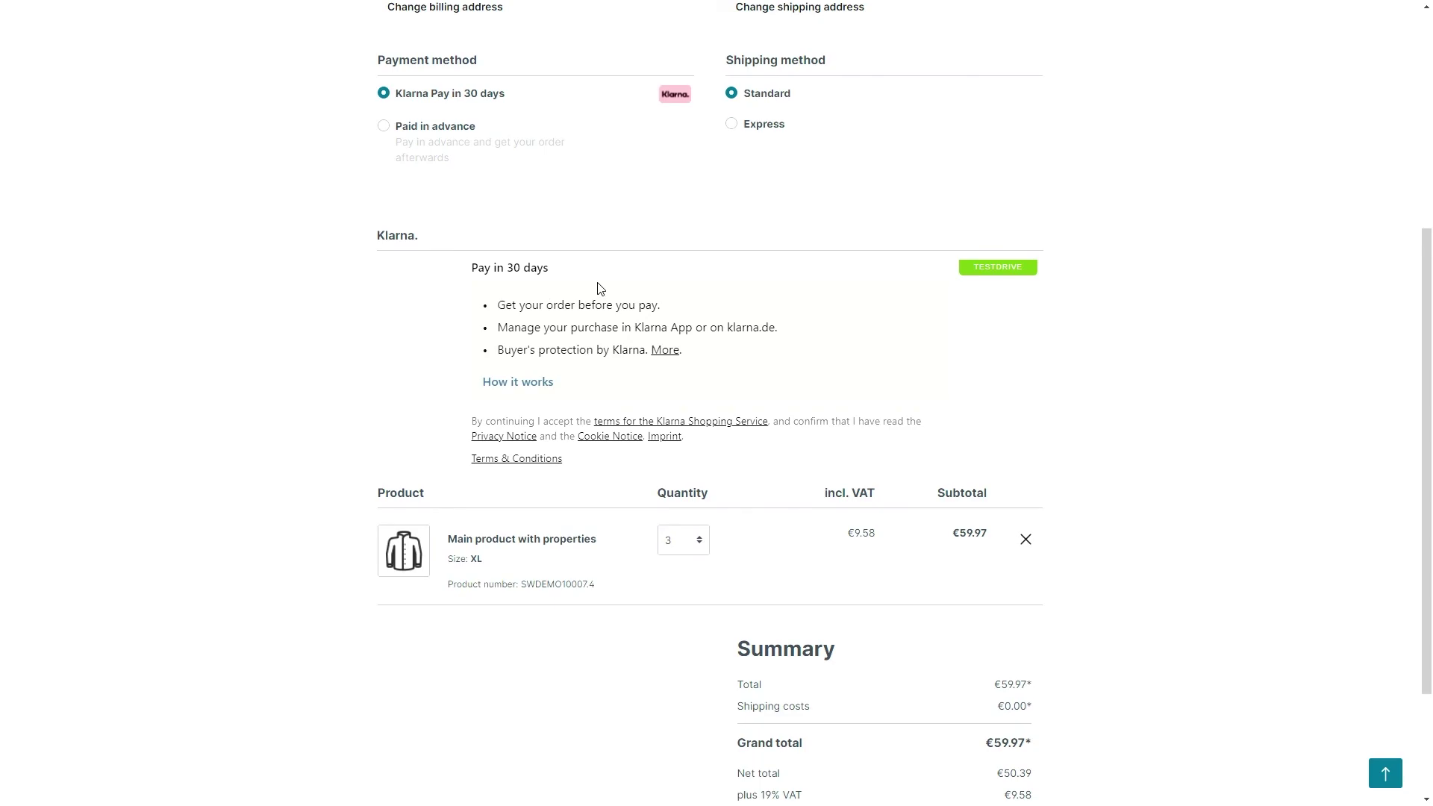
scroll(597, 289, up, 1)
scroll(598, 291, down, 3)
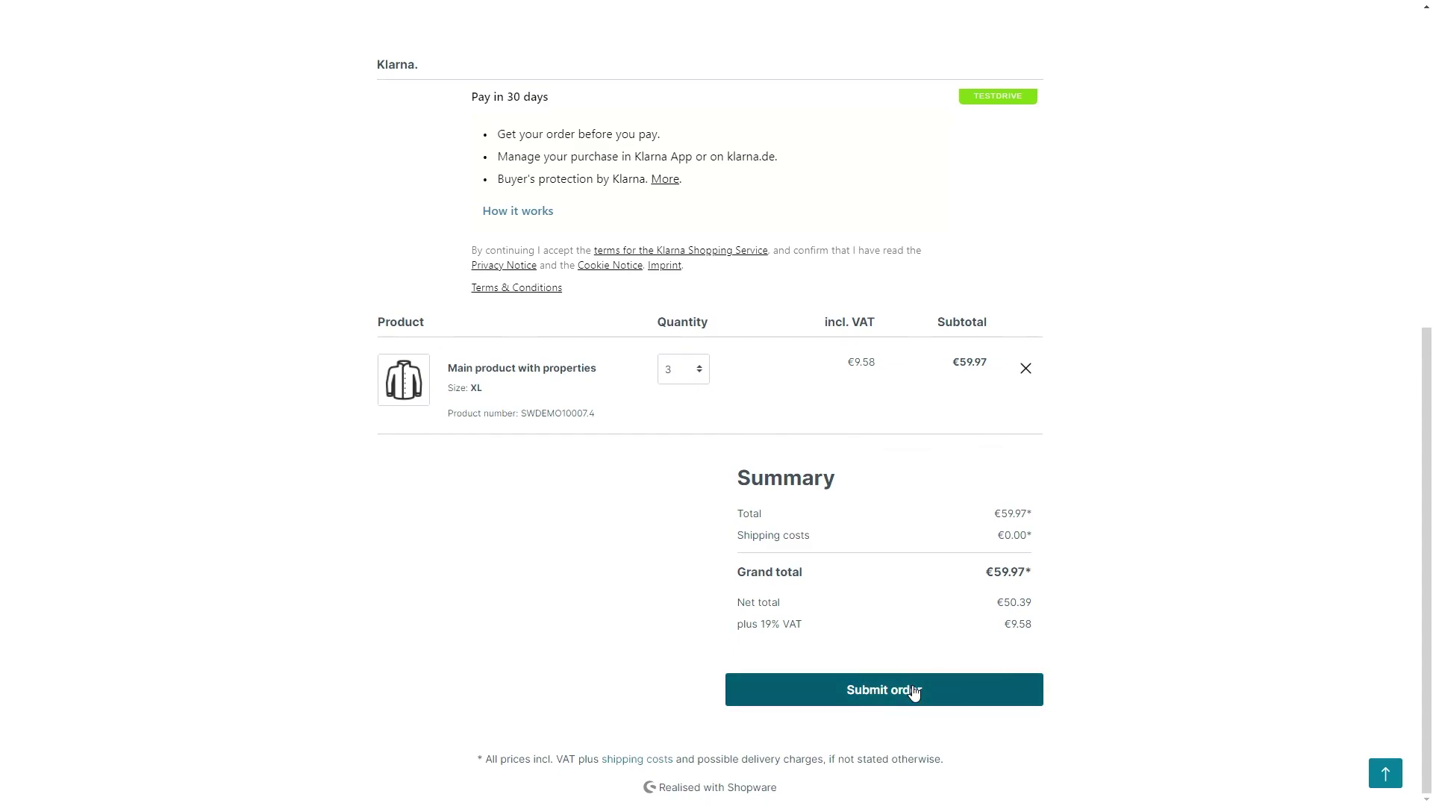
scroll(909, 634, up, 3)
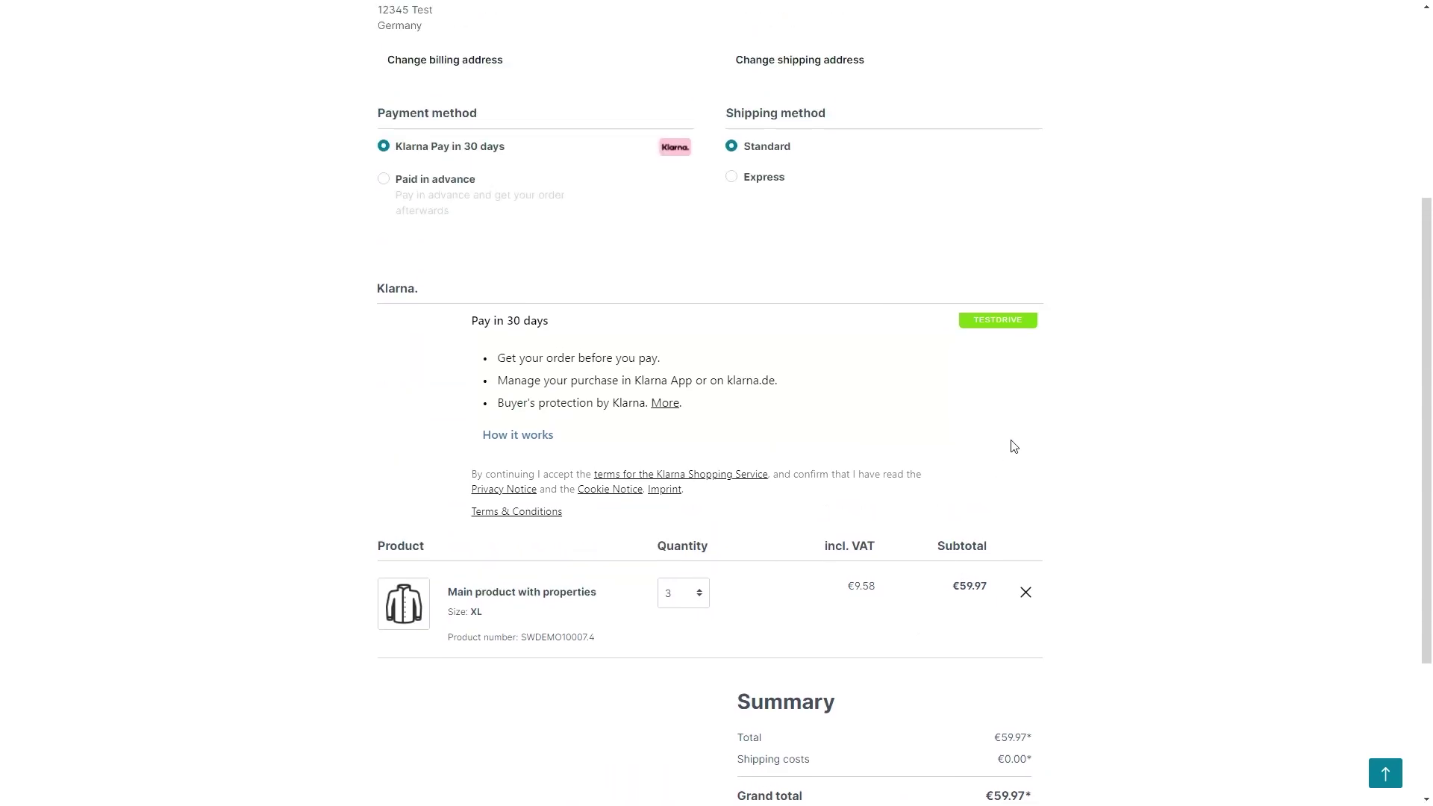